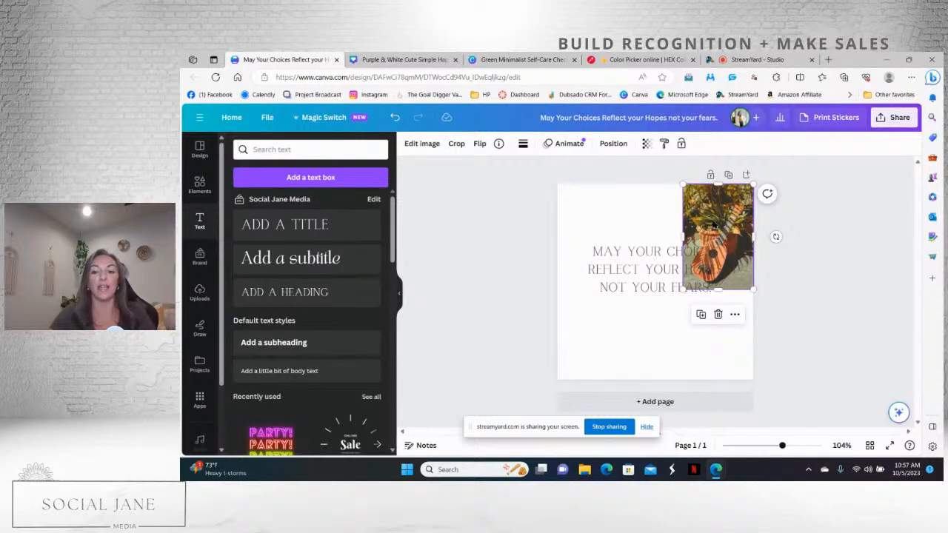
- Shrink the terracotta pot photo in the page's upper-right corner and bring up the photo colours available for the quote text
left_click_drag(682, 289, 717, 237)
left_click(678, 291)
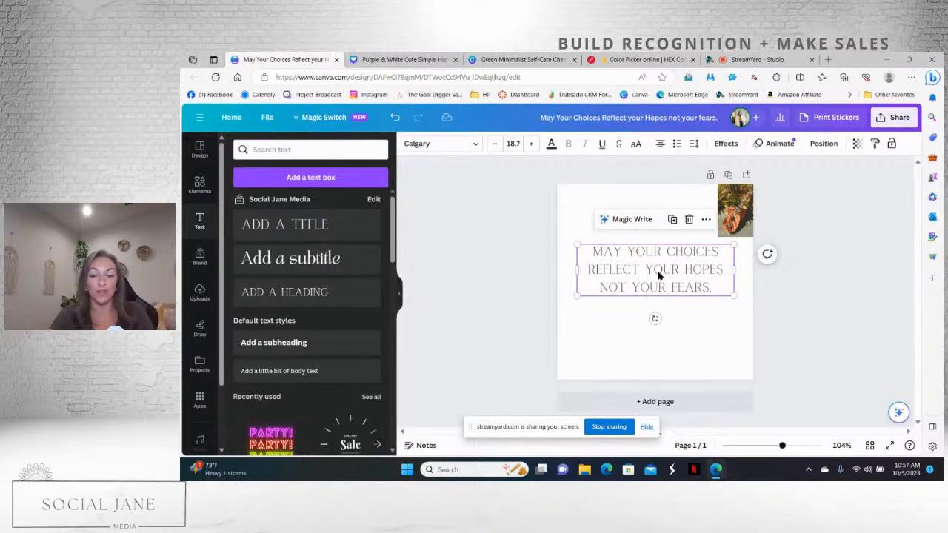
left_click(551, 145)
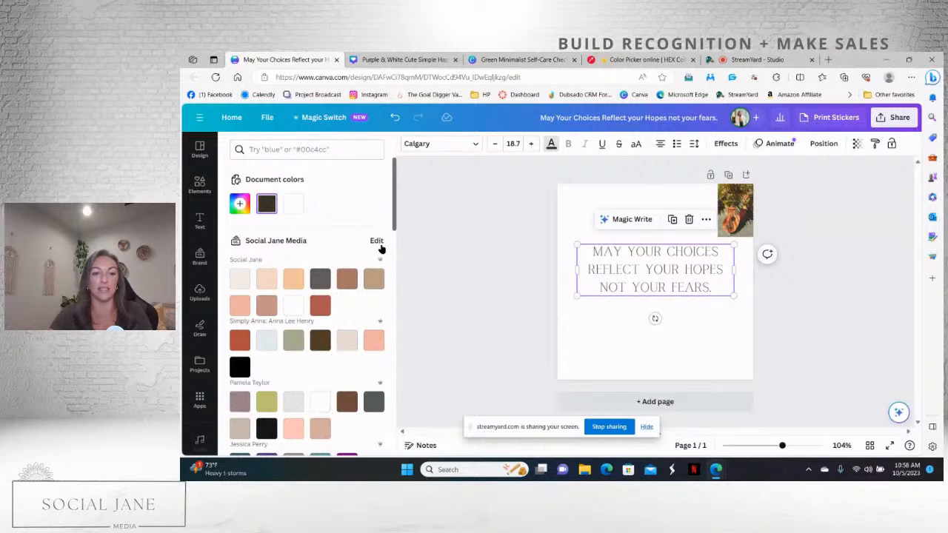
left_click_drag(395, 228, 393, 184)
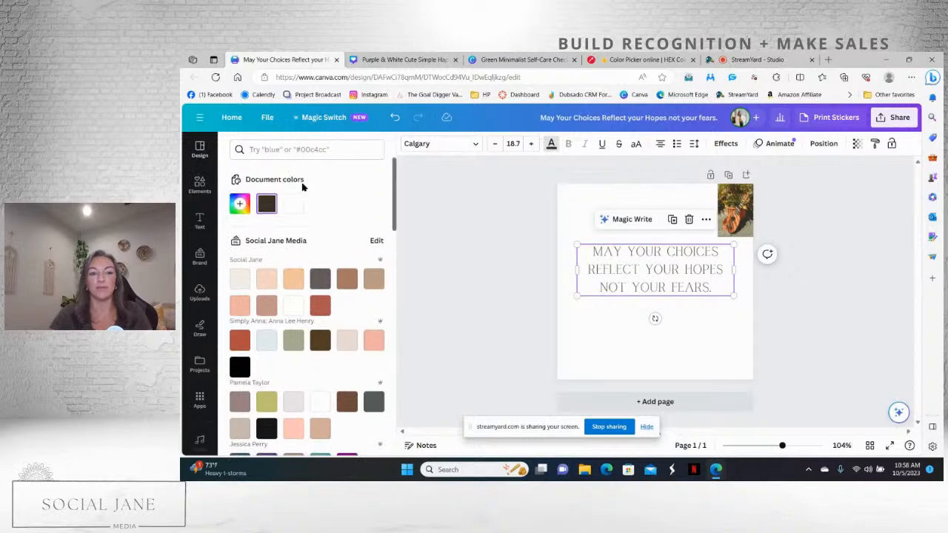
left_click_drag(396, 190, 396, 391)
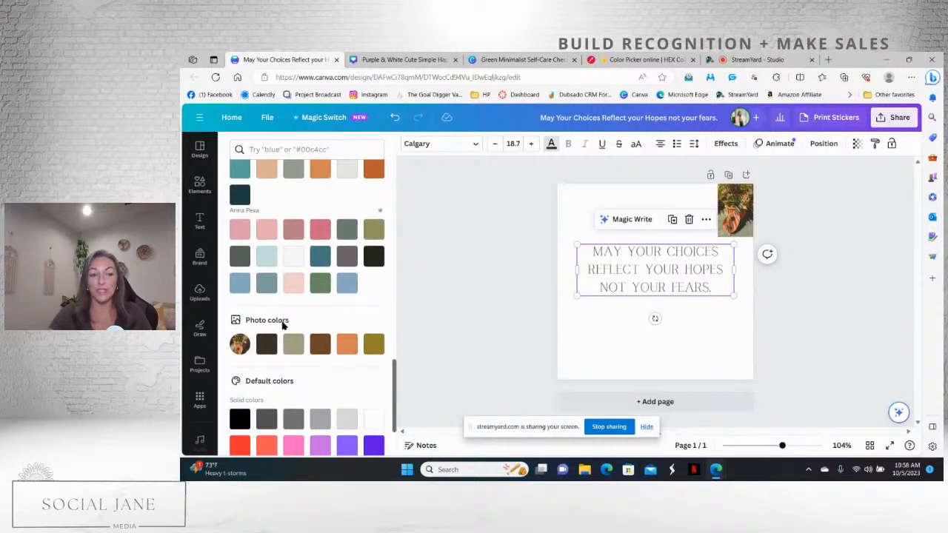
- Examine the colour swatches drawn from the terracotta pot photo among the quote's text colour options
left_click(742, 211)
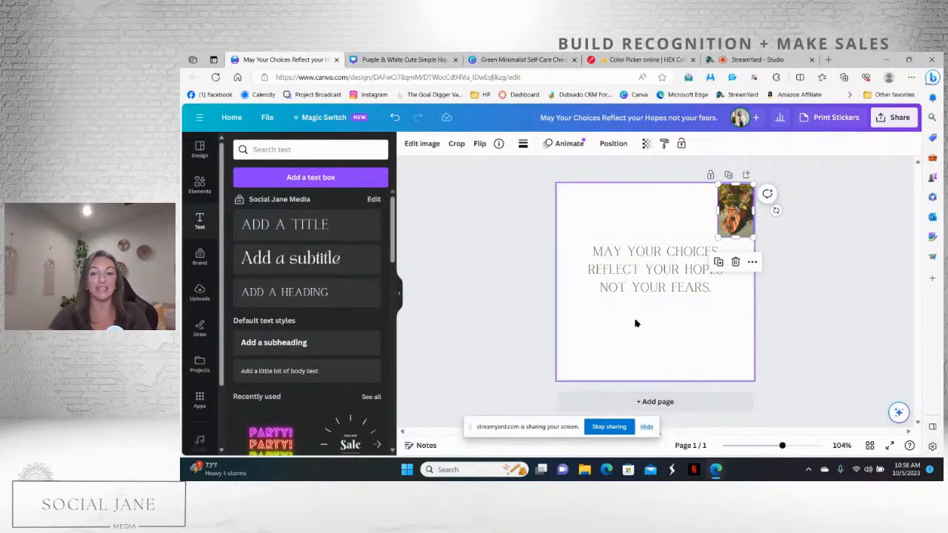
left_click(643, 277)
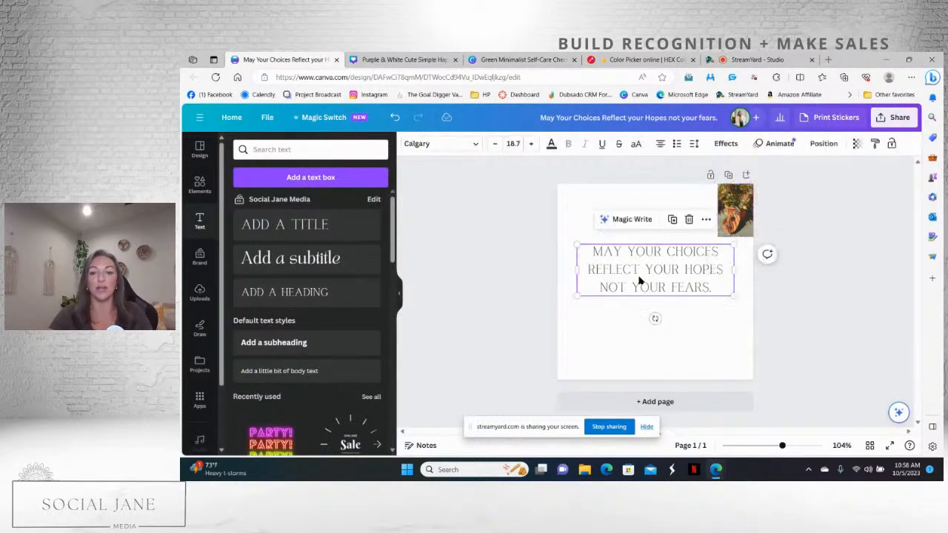
left_click(551, 144)
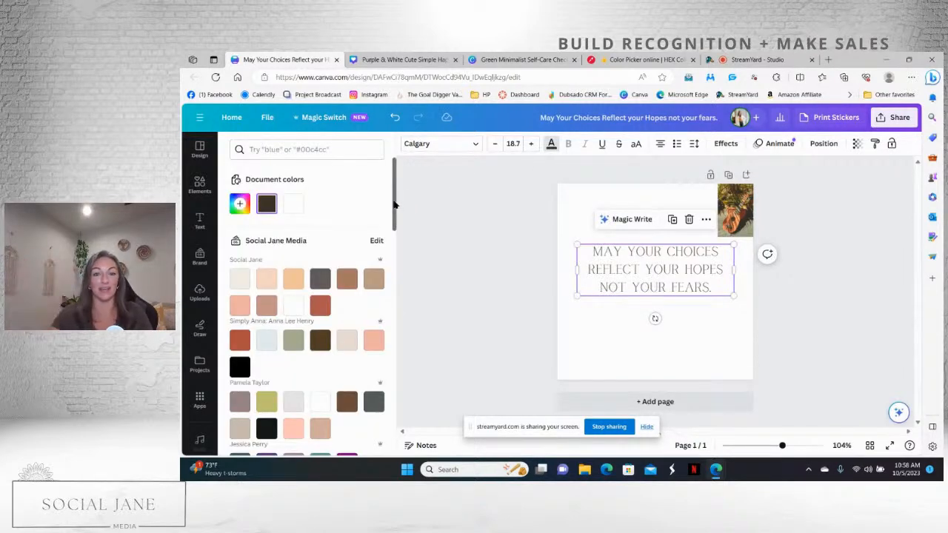
left_click_drag(397, 218, 396, 402)
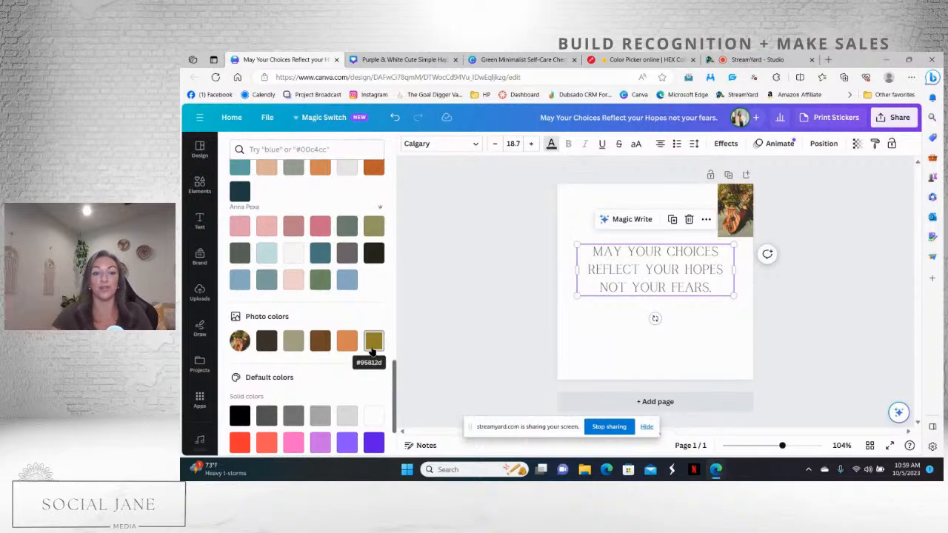
- Search the elements for "bright yellows and soft pinks" and limit the results to photos
left_click(199, 184)
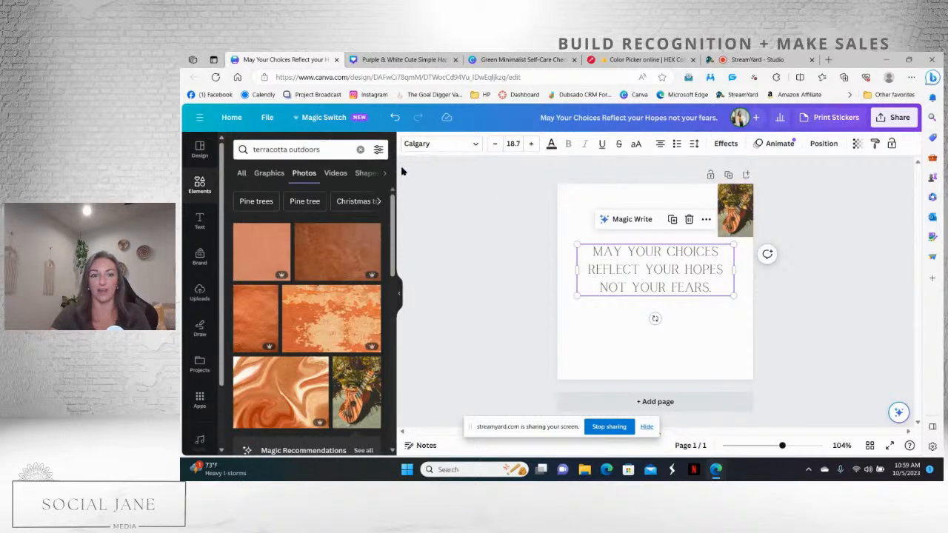
left_click(360, 151)
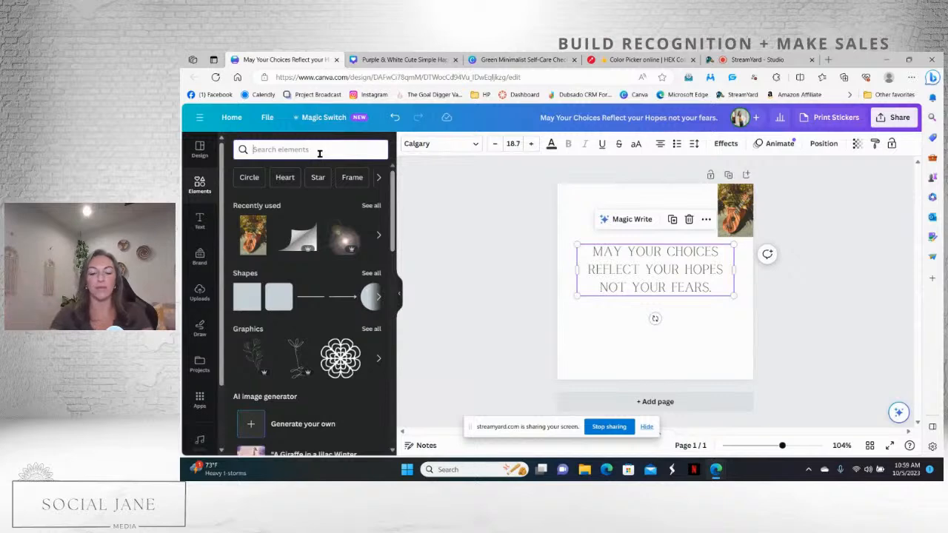
left_click(319, 153)
type("bright")
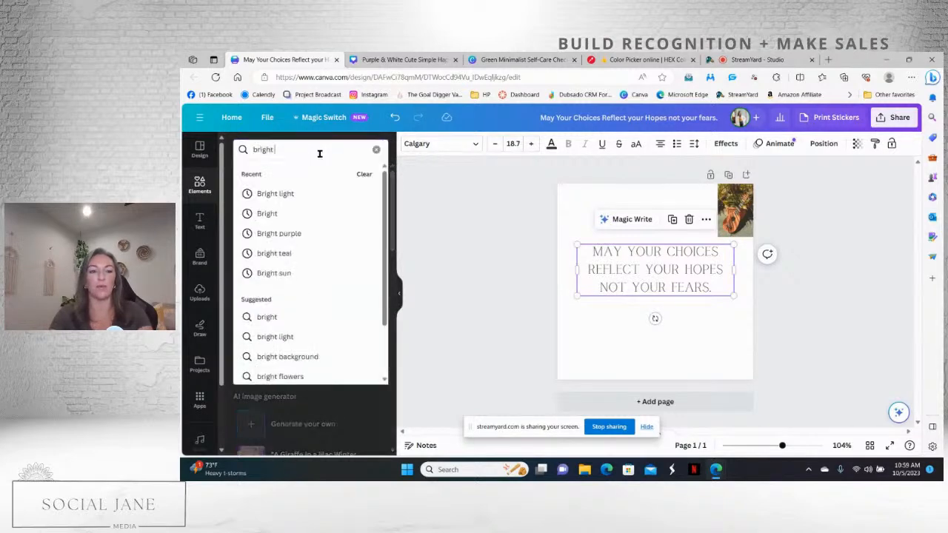
type(" yello")
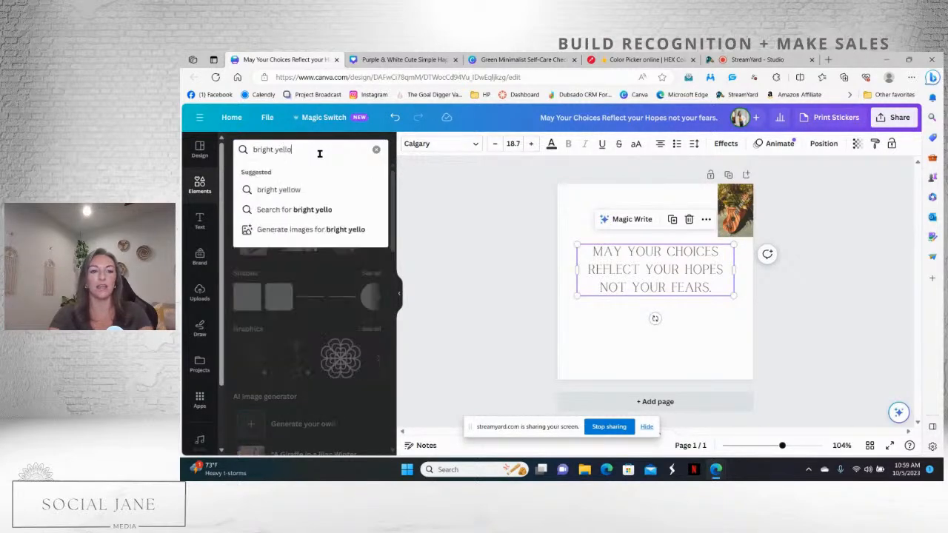
type("ws and soft pinks")
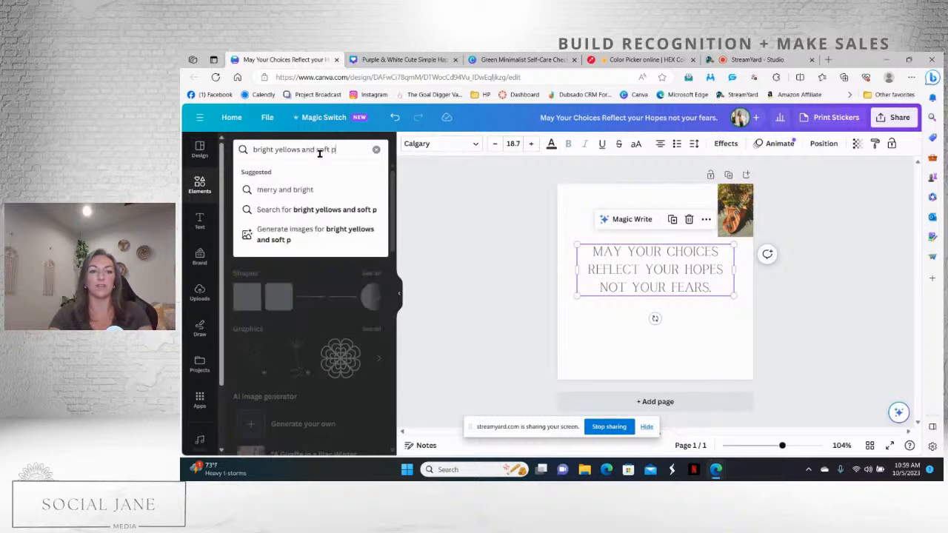
key("Return")
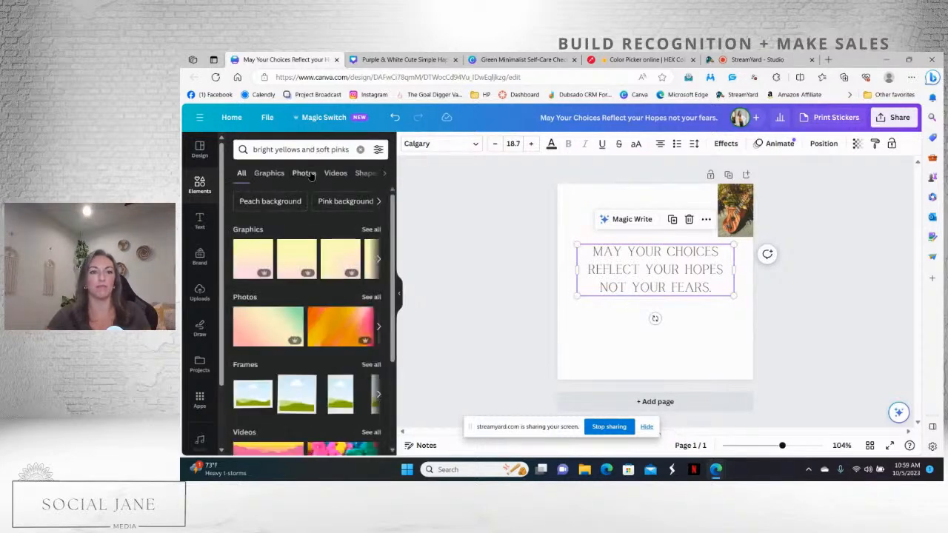
left_click(308, 173)
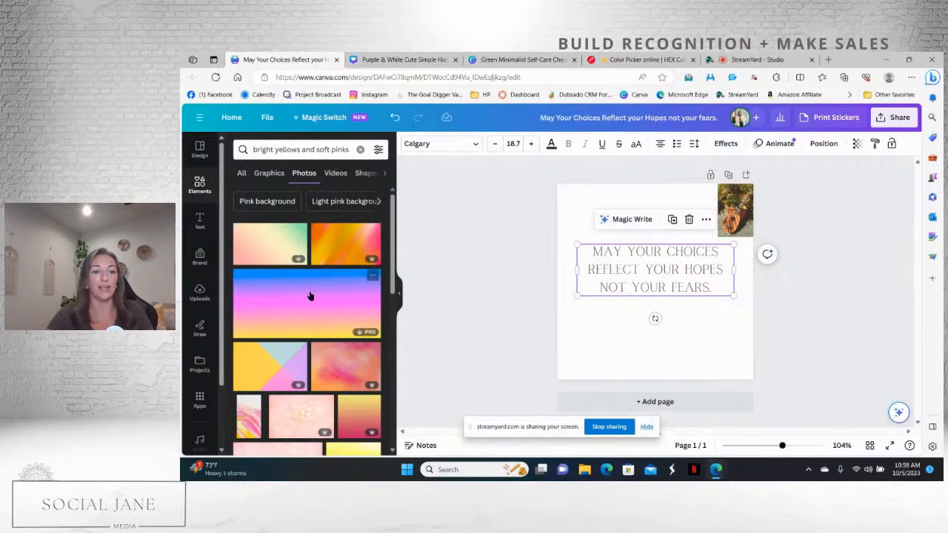
- Add the pink and yellow flower photo, shrink it and place it in the page's upper-left corner
left_click_drag(394, 243, 397, 382)
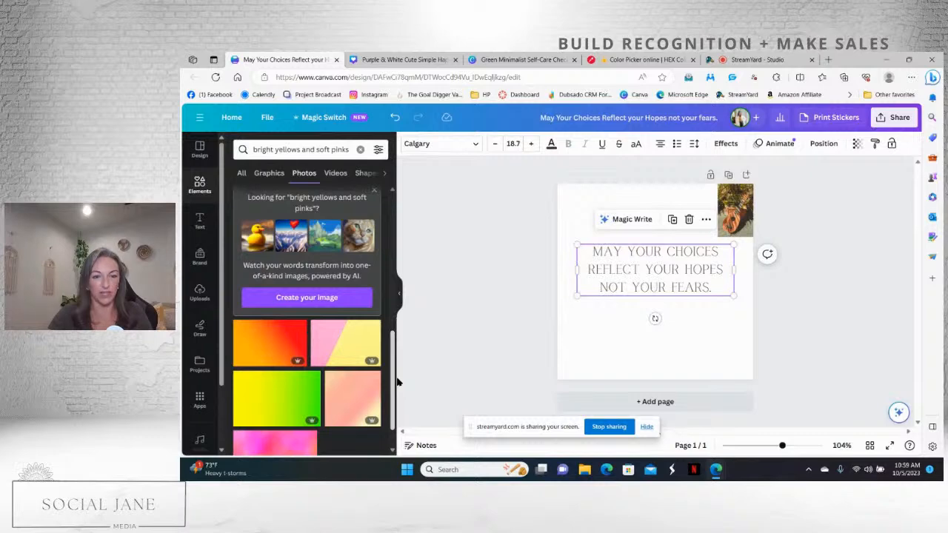
left_click_drag(398, 382, 398, 383)
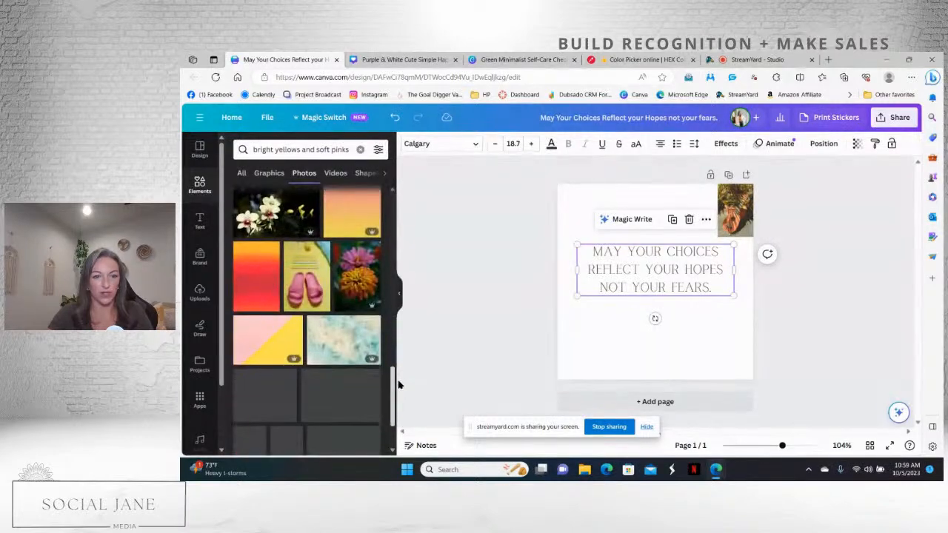
left_click(358, 276)
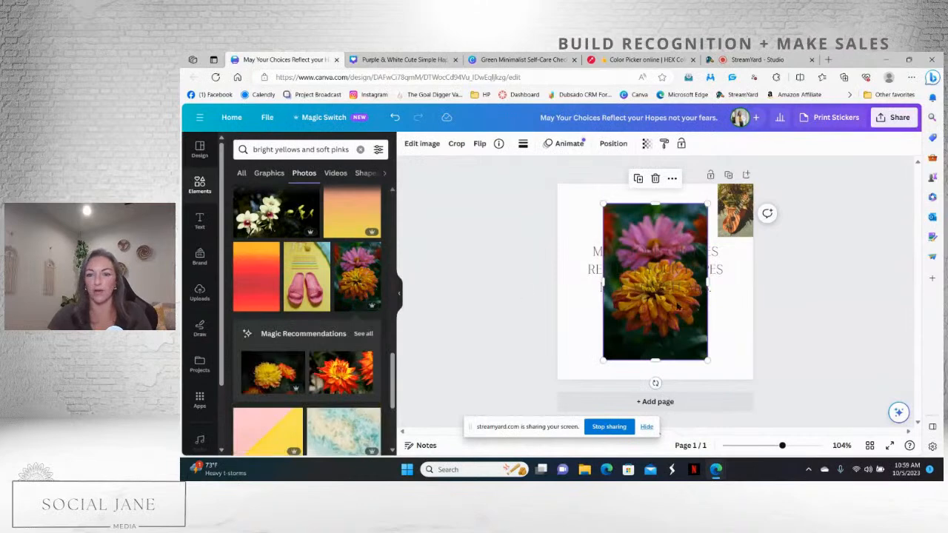
left_click_drag(705, 358, 653, 279)
left_click_drag(630, 227, 588, 214)
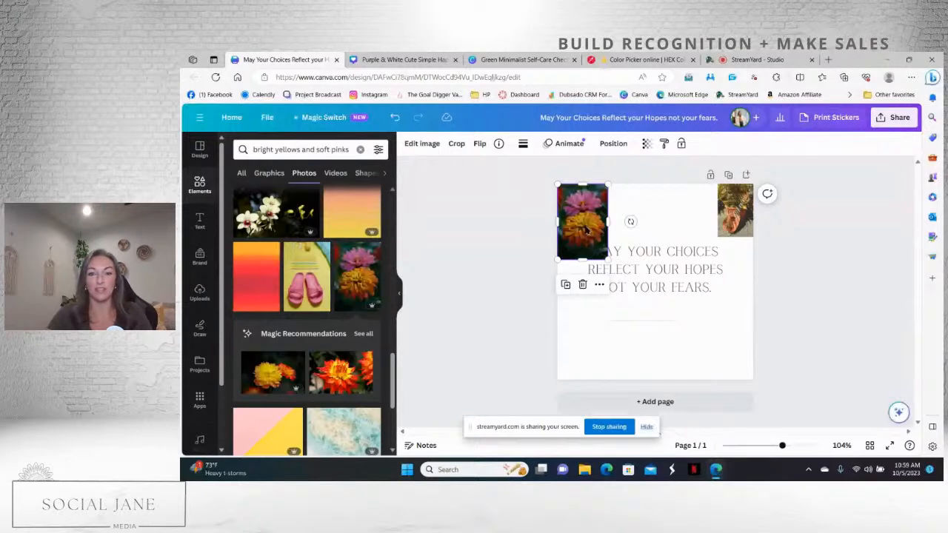
- Recolour the quote text with the dark reddish-brown from the flower photo's colours
left_click(641, 279)
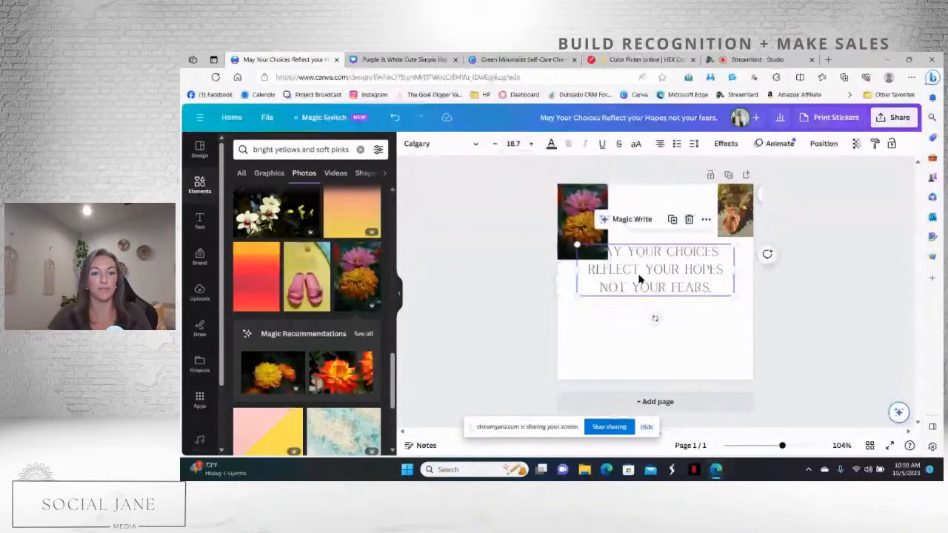
left_click(551, 143)
left_click_drag(395, 208, 396, 409)
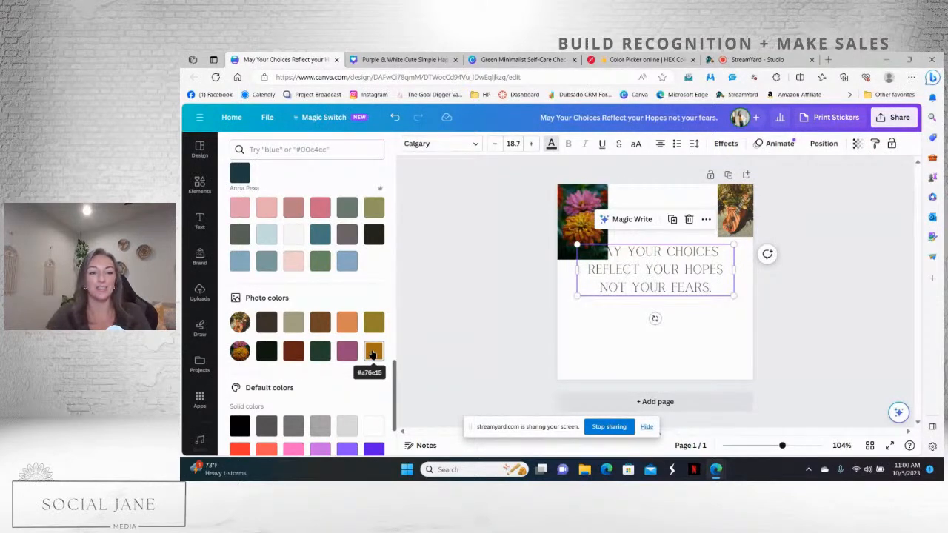
left_click(293, 353)
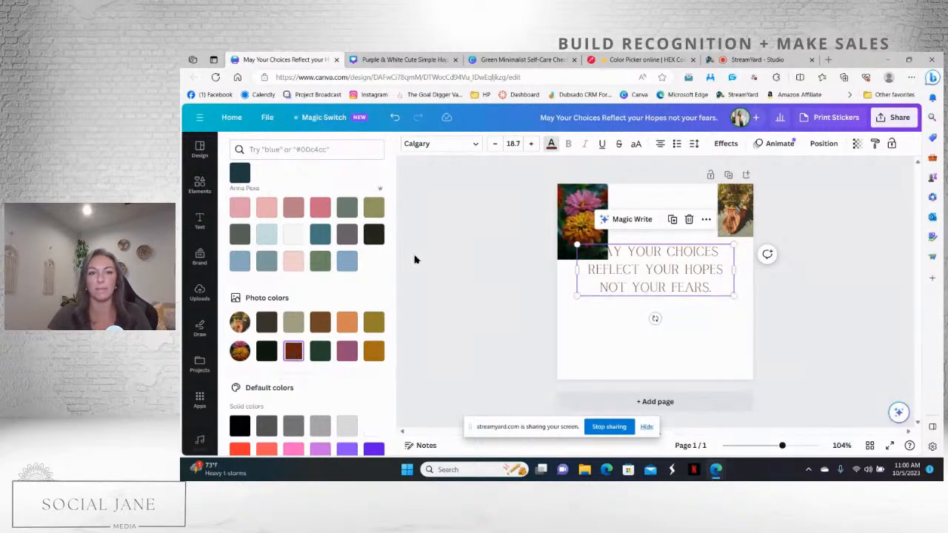
- Set the quote's font to League Spartan and make the text all uppercase
left_click(464, 146)
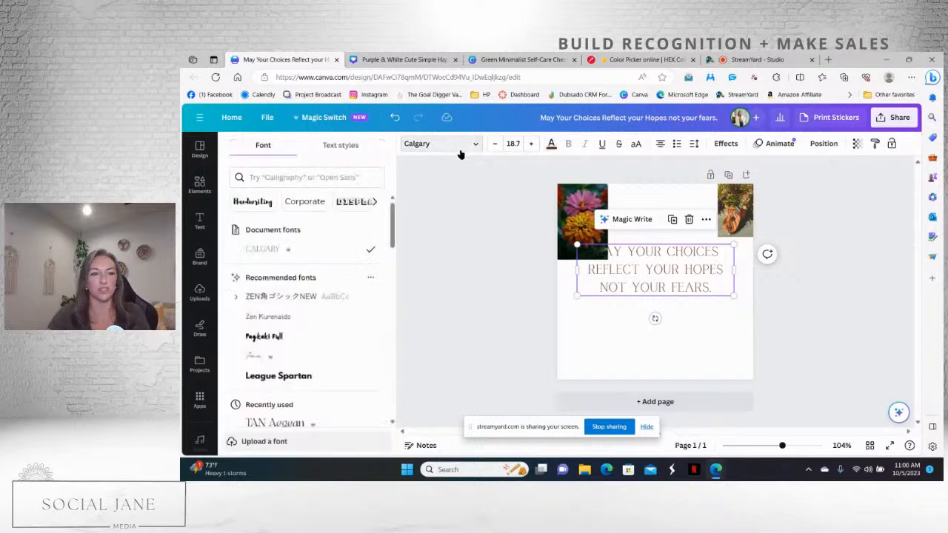
left_click(333, 382)
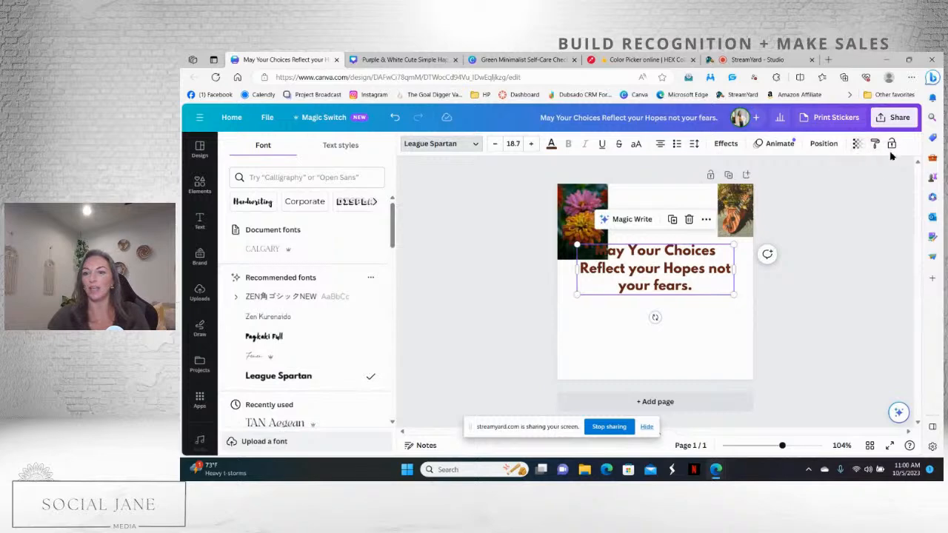
left_click(634, 145)
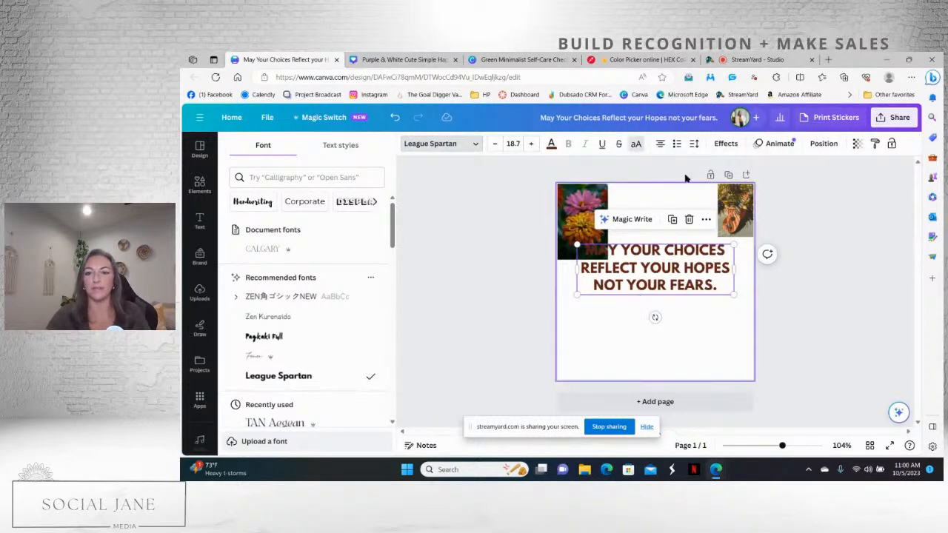
- Set the quote's letter spacing to 71
left_click(694, 144)
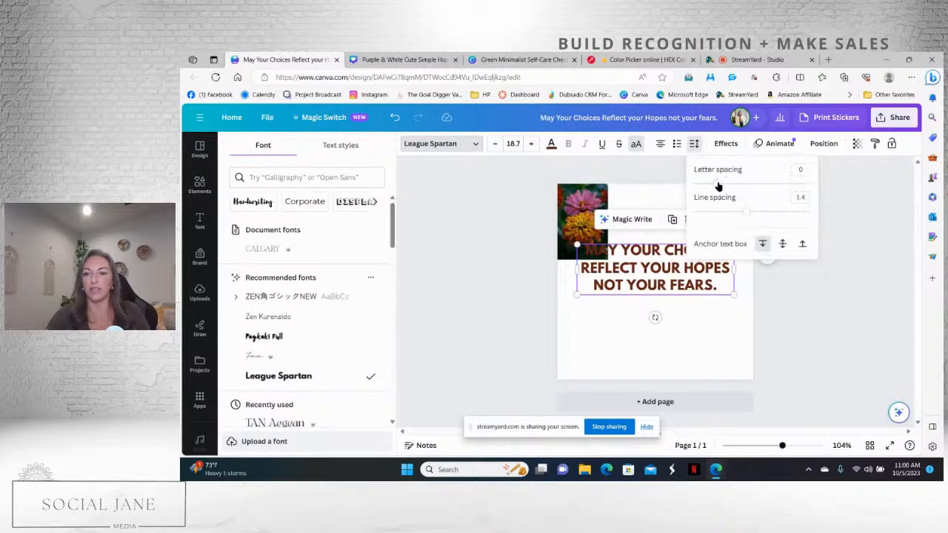
left_click_drag(717, 183, 725, 185)
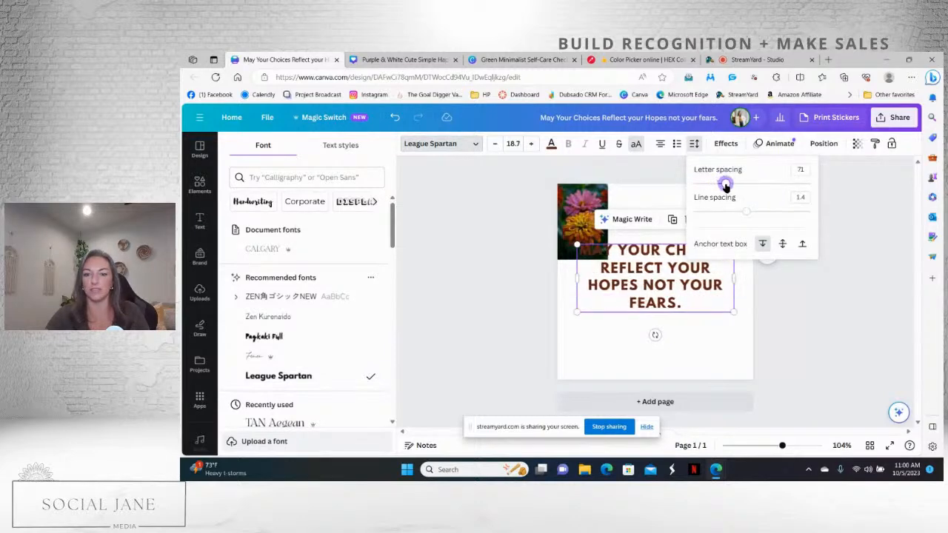
left_click(599, 317)
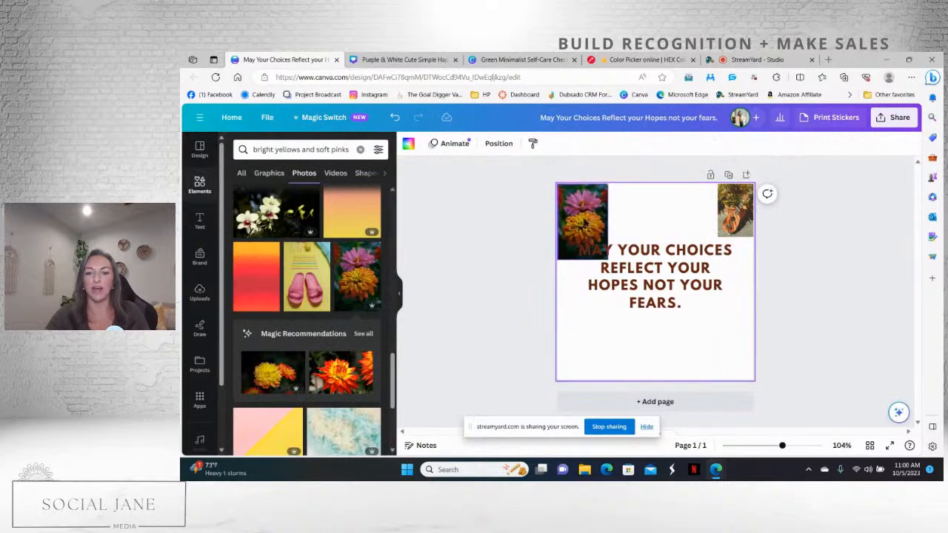
- Move the flower photo up partly past the page's upper edge so it clears the quote text
left_click(585, 228)
left_click_drag(585, 226, 585, 190)
left_click(626, 272)
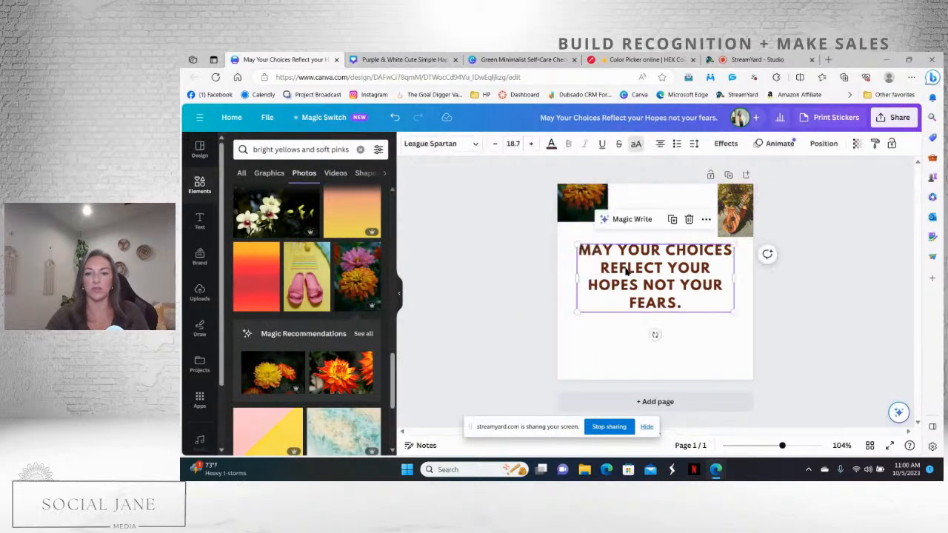
left_click(633, 348)
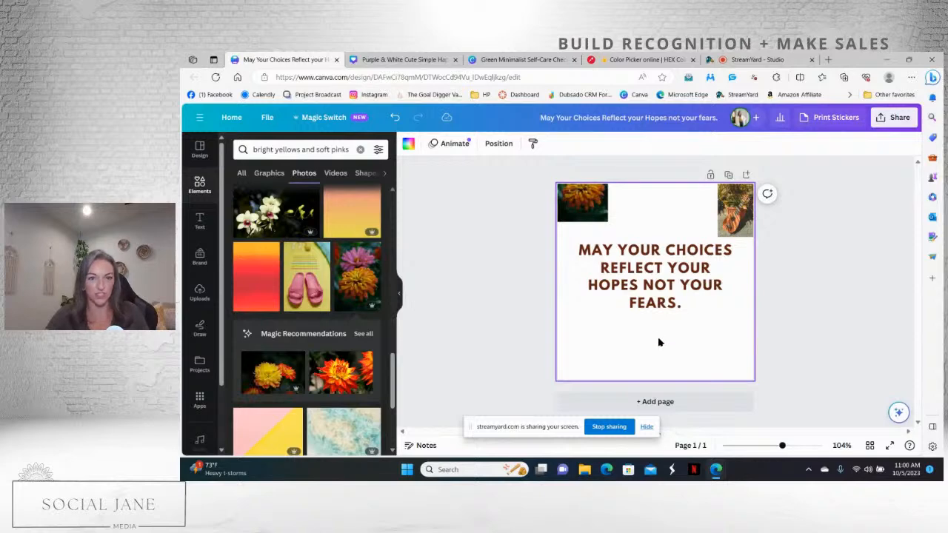
- Try the terracotta pot photo's orange and sage green as page background, and set it to the flower photo's mauve
left_click(408, 146)
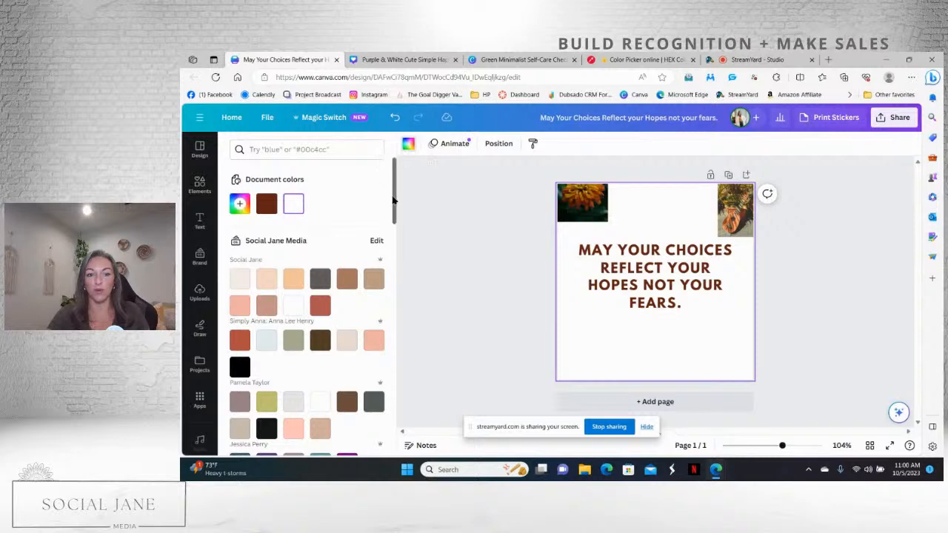
left_click_drag(396, 232, 394, 401)
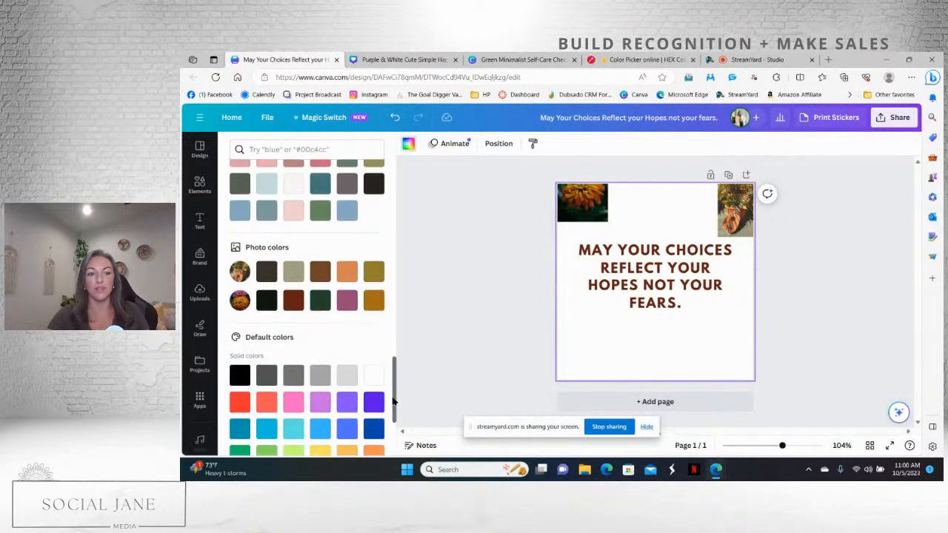
left_click(347, 275)
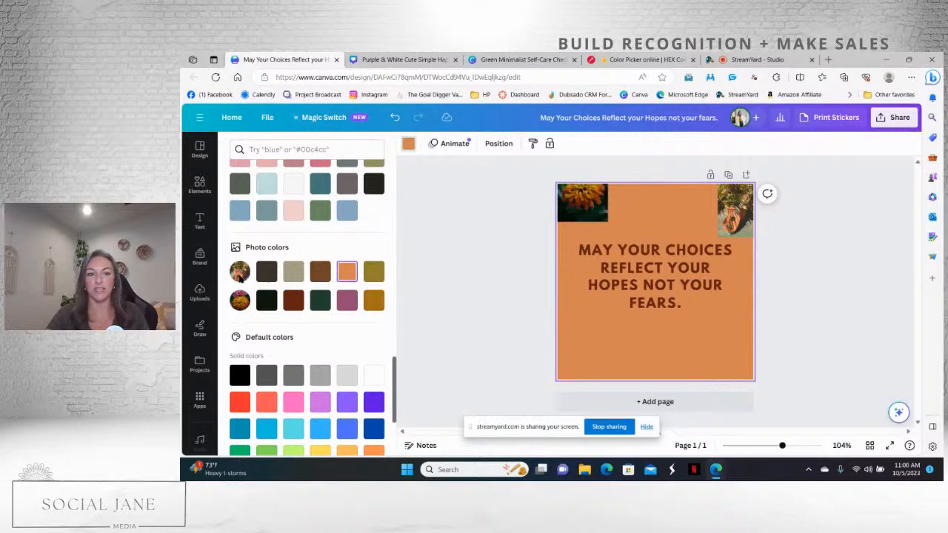
left_click(297, 274)
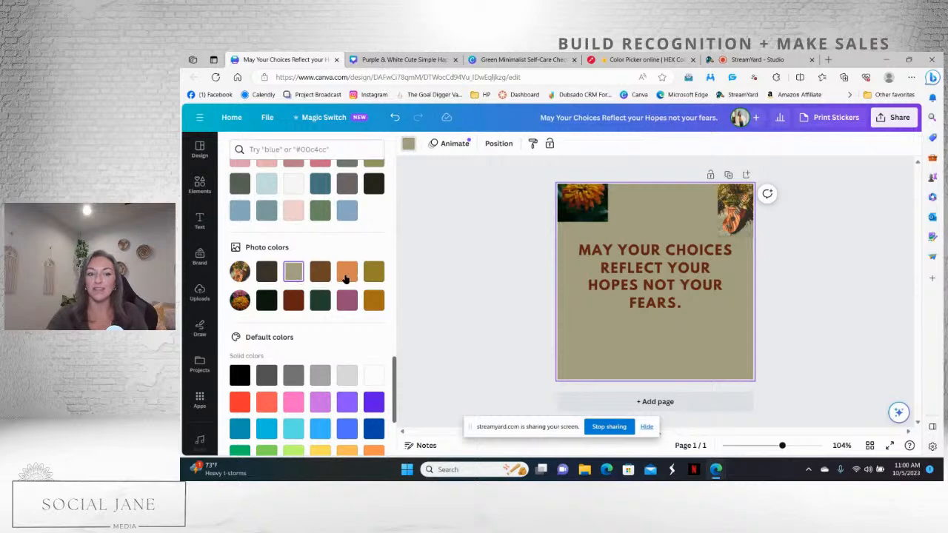
left_click(349, 305)
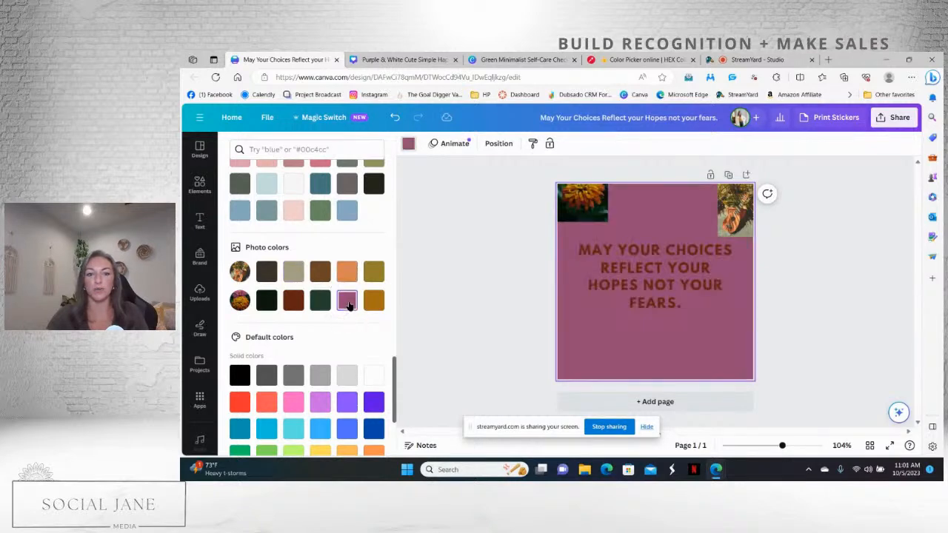
- Try the flower photo's mustard as page background, and set it back to that photo's mauve
left_click(373, 302)
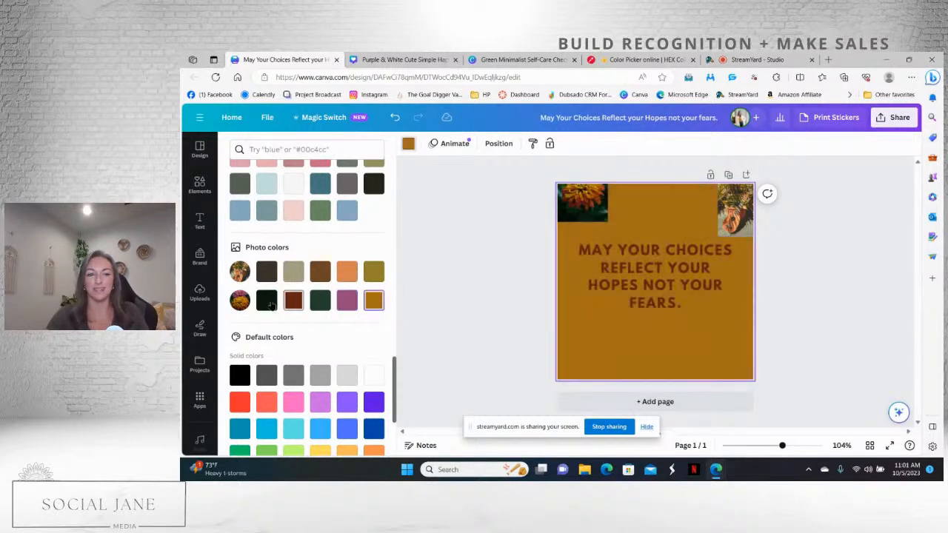
left_click(348, 304)
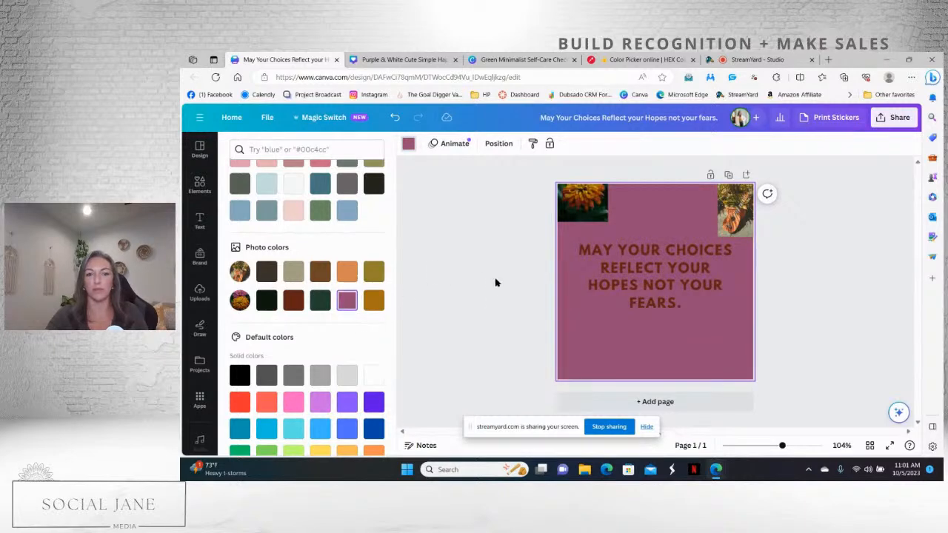
- Set the quote text to the terracotta pot photo's sage green, trying white too, and move the flower photo down to the quote's upper edge
left_click(638, 282)
left_click(551, 145)
left_click_drag(393, 215, 391, 423)
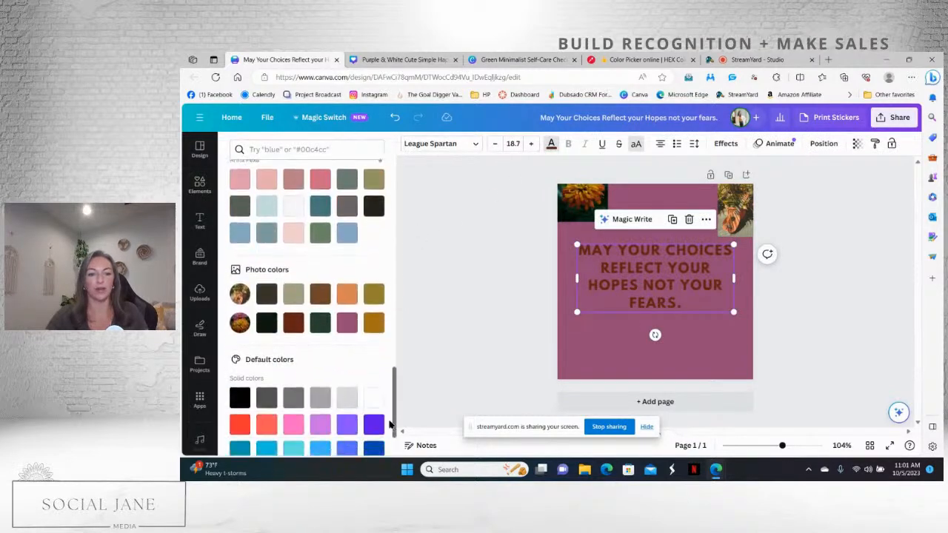
left_click(293, 294)
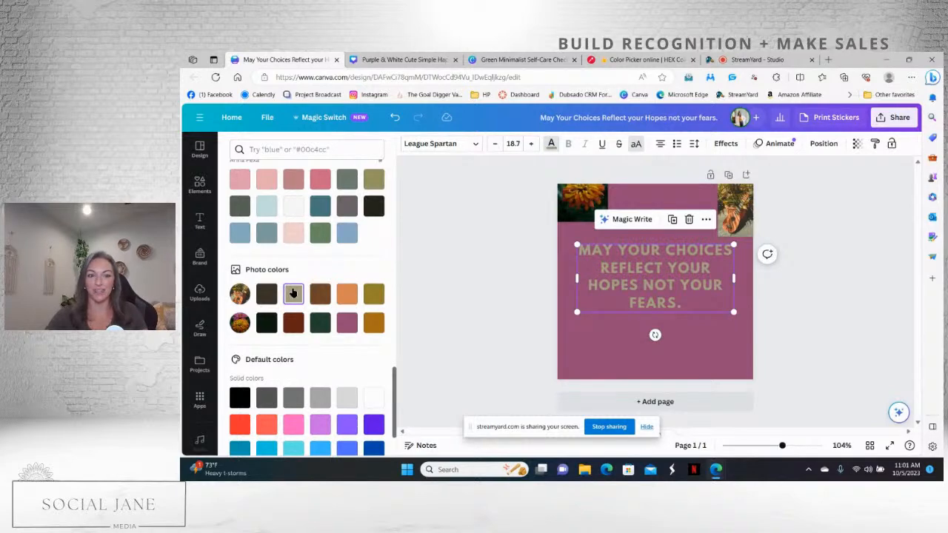
left_click(373, 398)
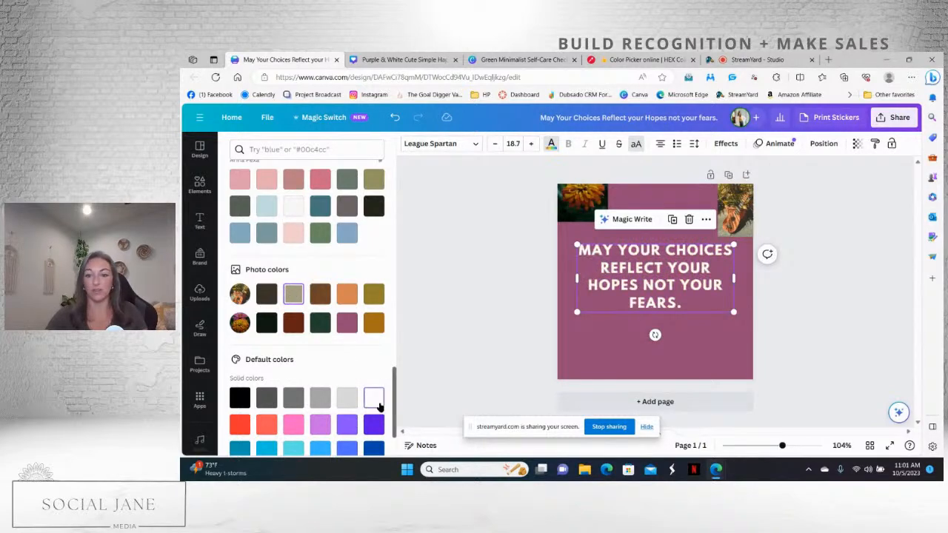
left_click(294, 294)
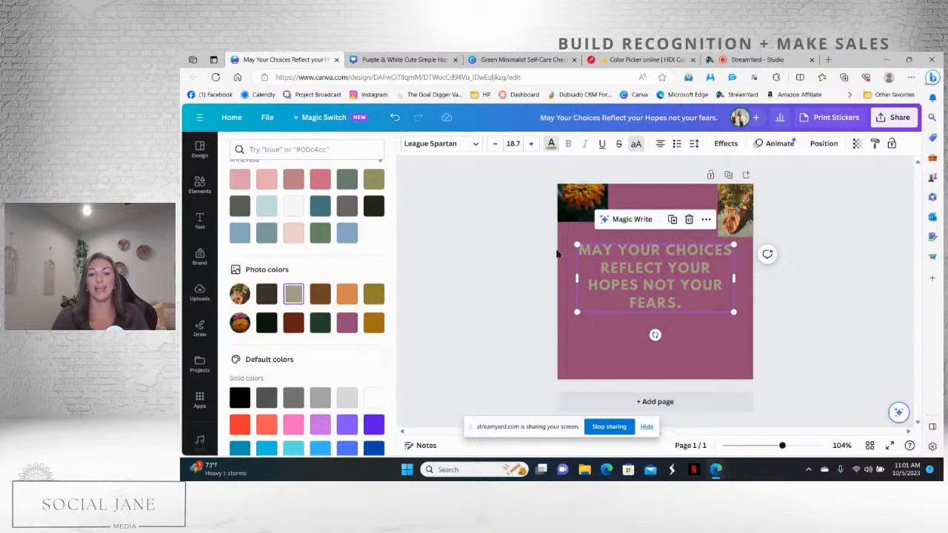
left_click_drag(596, 214, 590, 233)
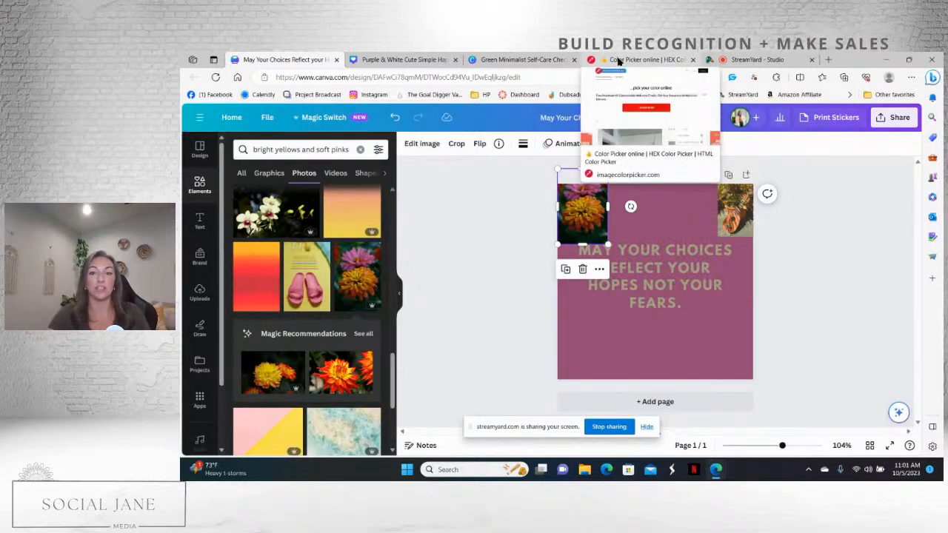
- Switch to the Image Color Picker site and dismiss the full-page ad
left_click(618, 61)
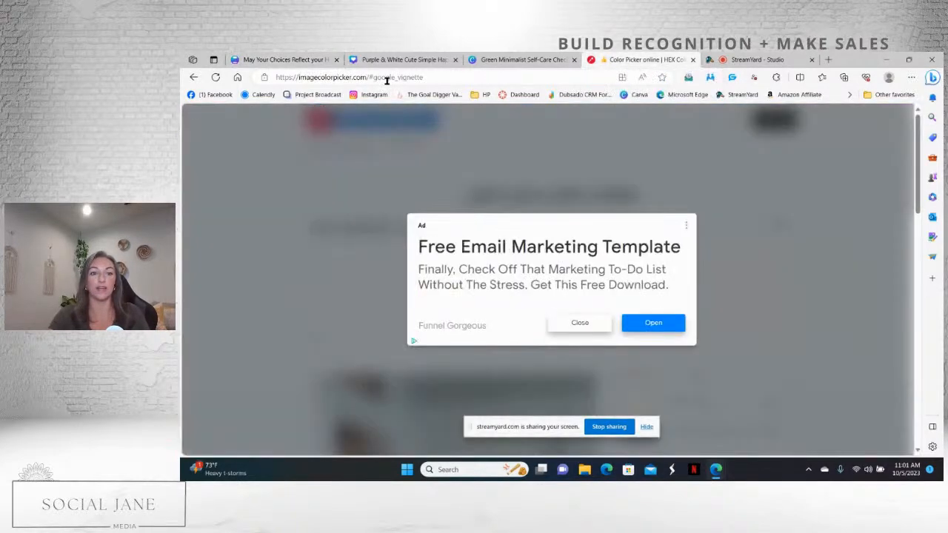
left_click(289, 78)
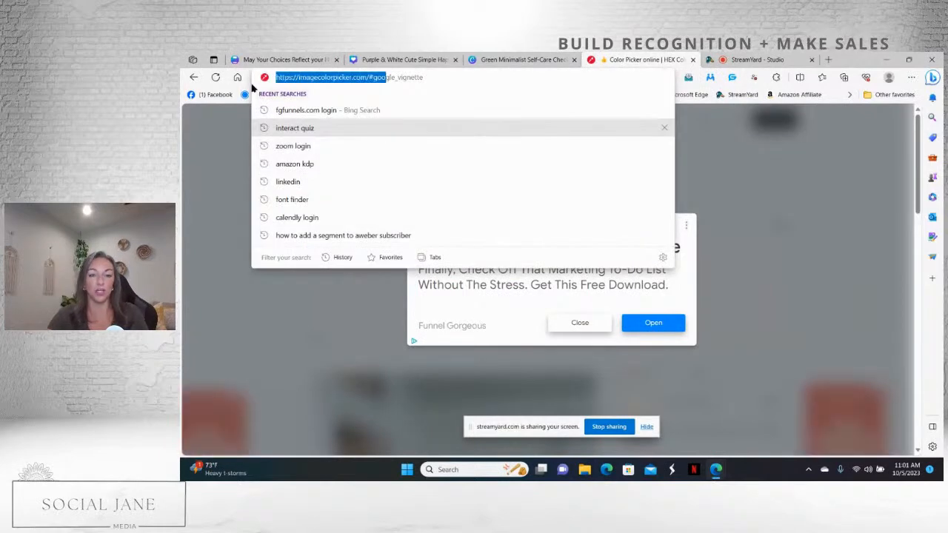
left_click(344, 325)
left_click(580, 323)
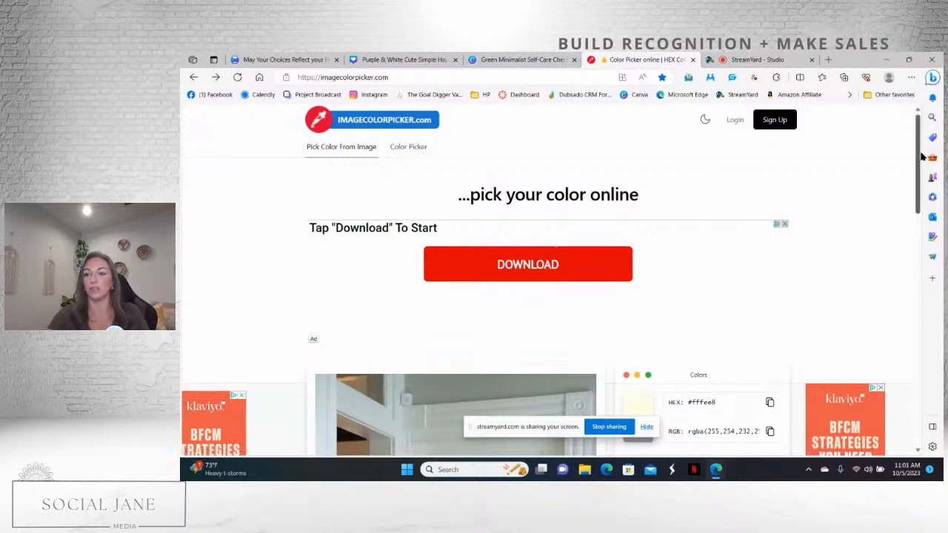
- View the options for loading an own image, close them, and examine the palette below the portrait photo
left_click_drag(922, 155, 917, 248)
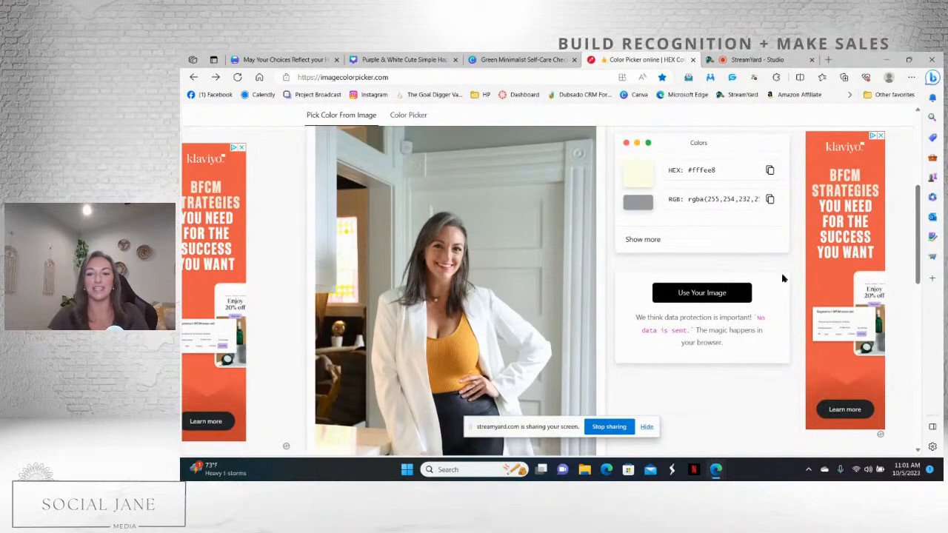
left_click(715, 293)
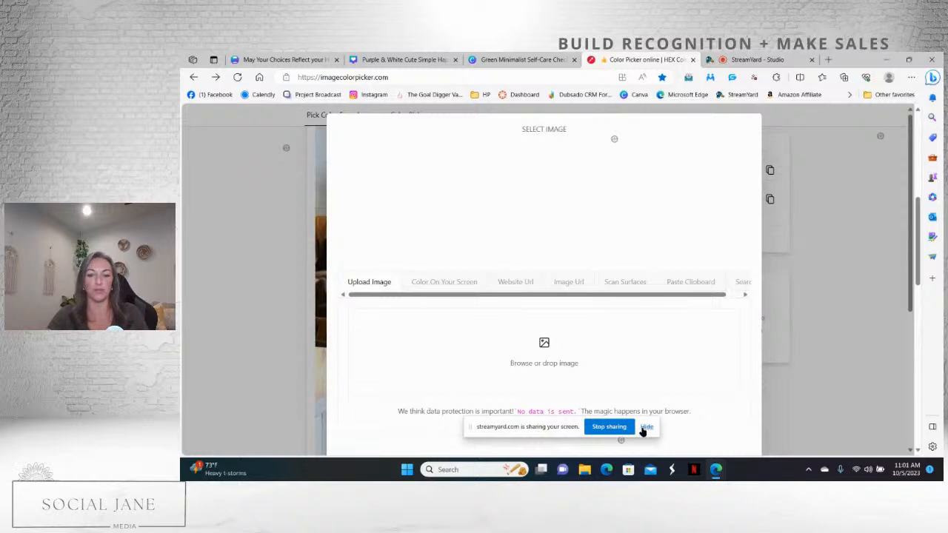
left_click(832, 251)
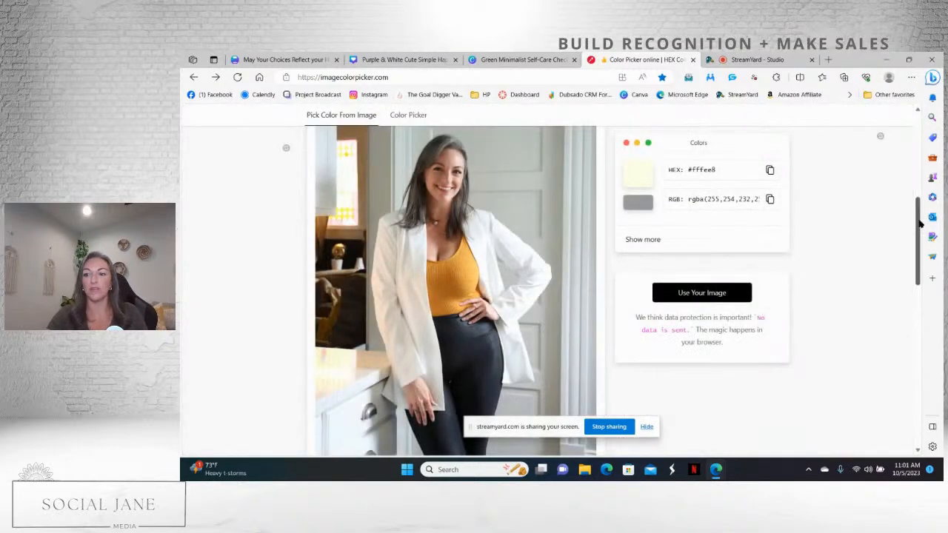
left_click_drag(920, 225, 921, 272)
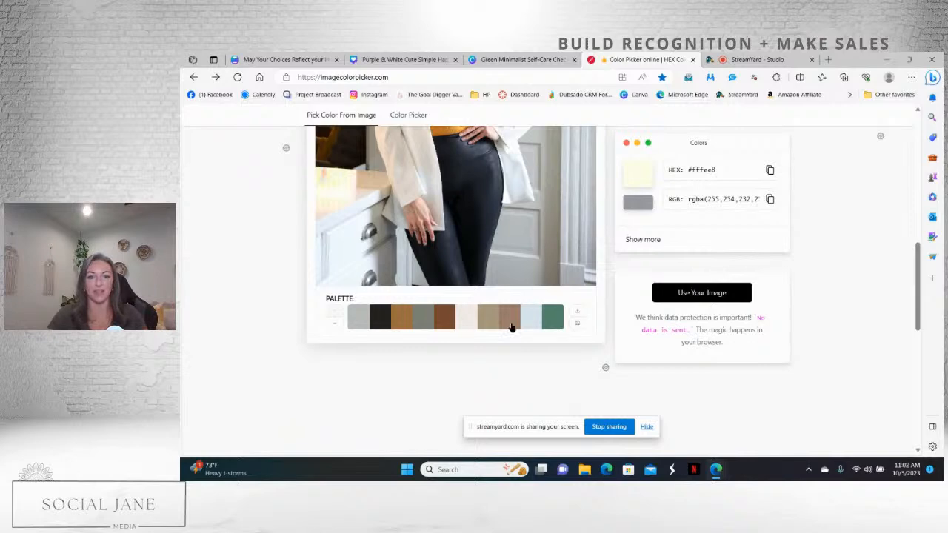
- Reduce the portrait photo's palette to seven colours, and expand it back to ten
left_click(335, 324)
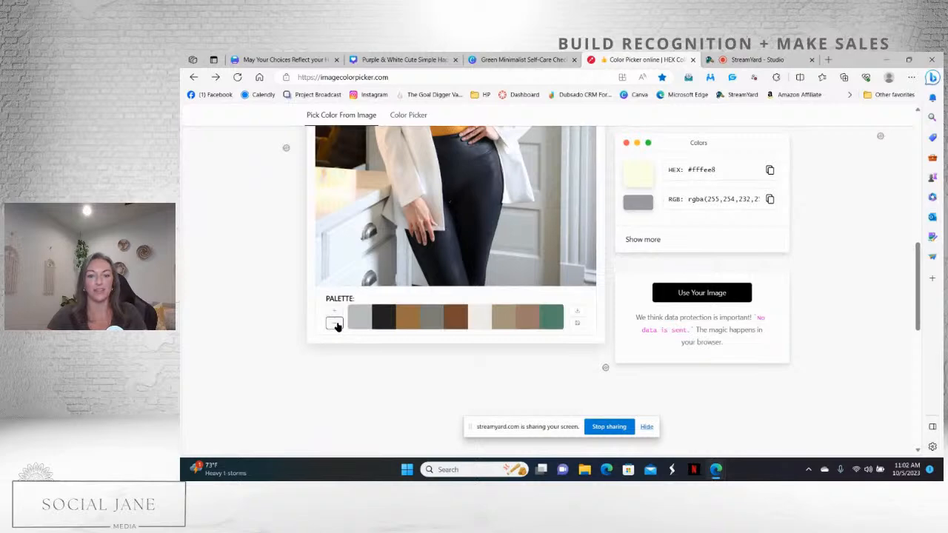
left_click(336, 325)
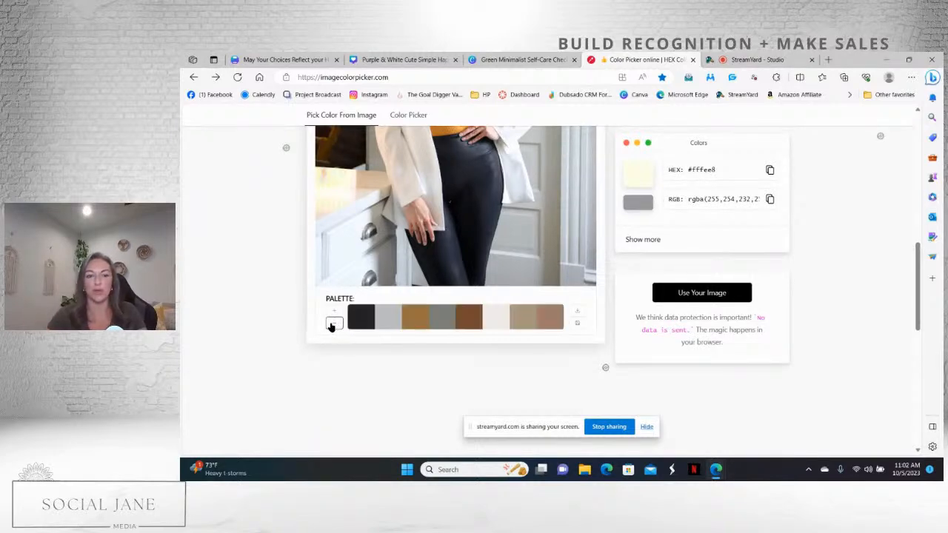
left_click(334, 324)
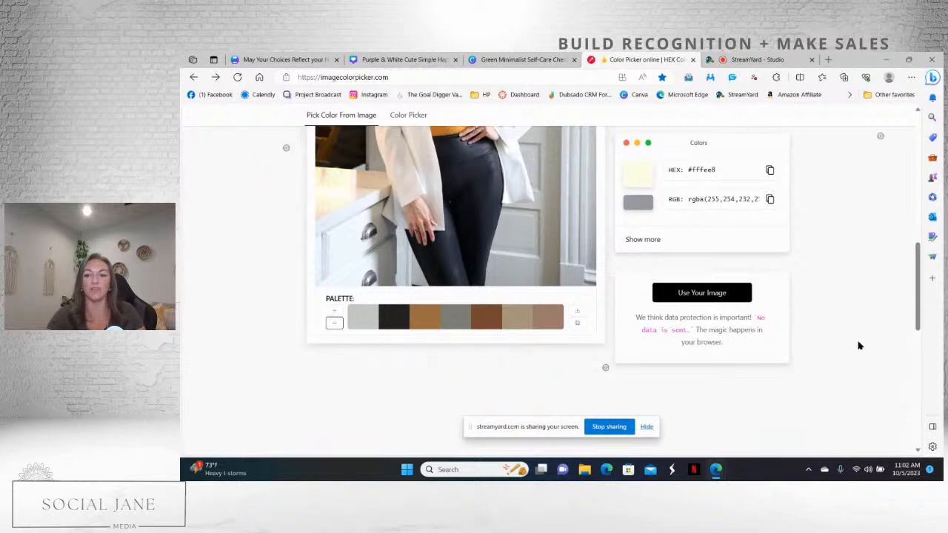
mouse_move(919, 327)
left_mouse_down()
mouse_move(918, 283)
mouse_move(915, 321)
left_mouse_up()
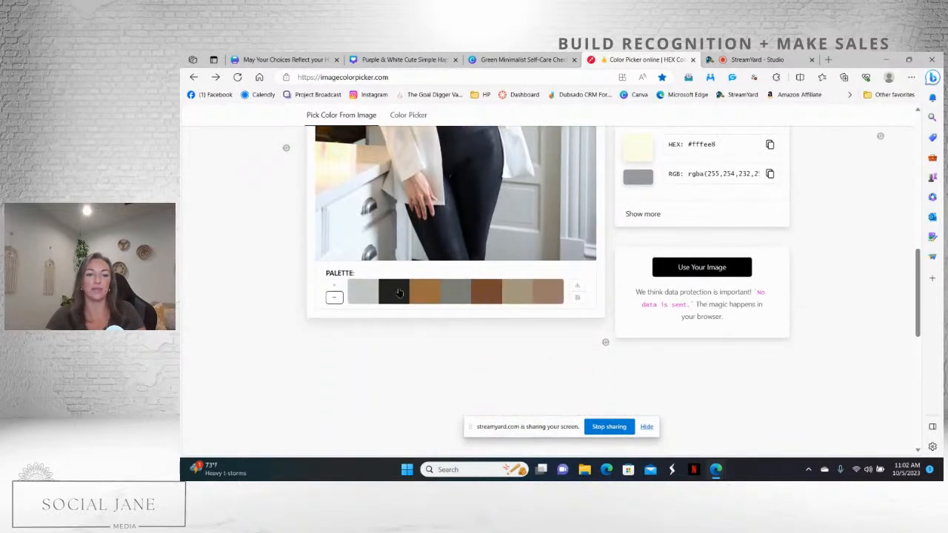
left_click(332, 287)
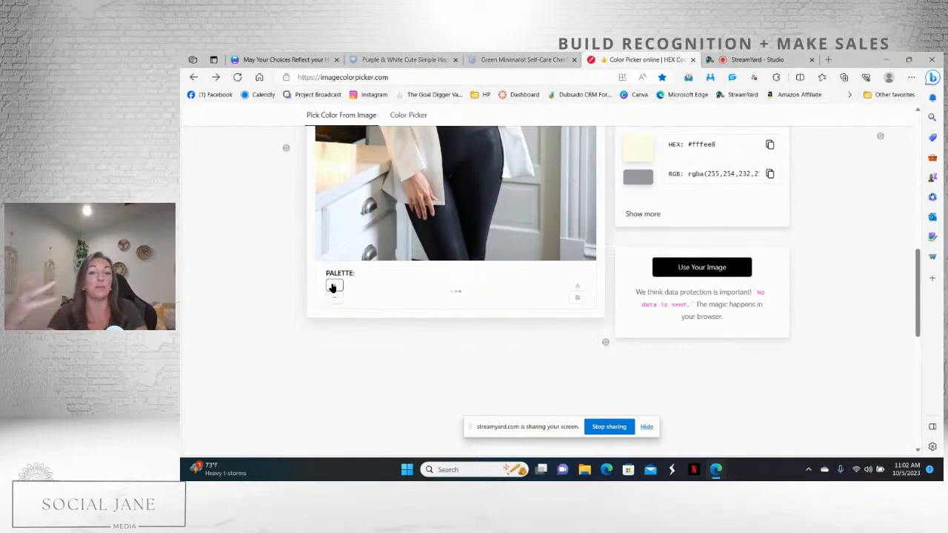
left_click(333, 287)
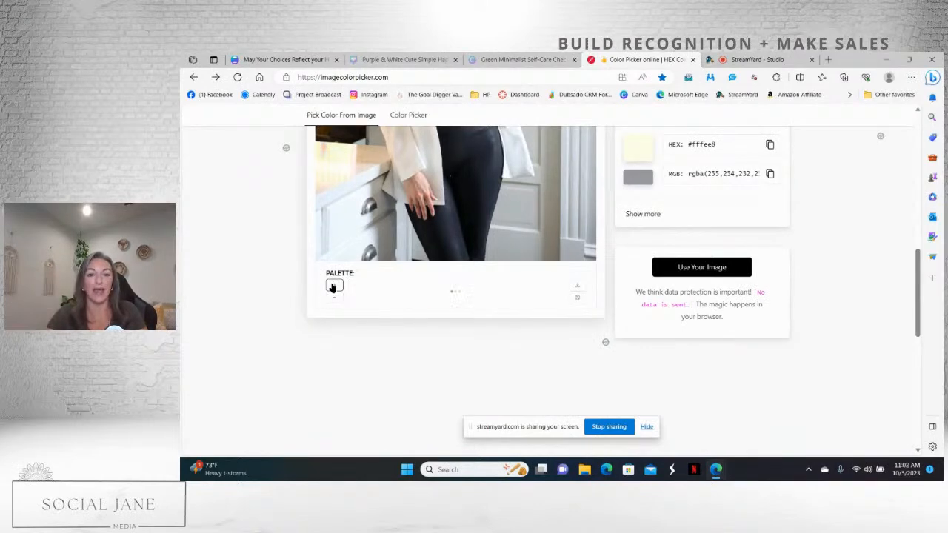
left_click(332, 288)
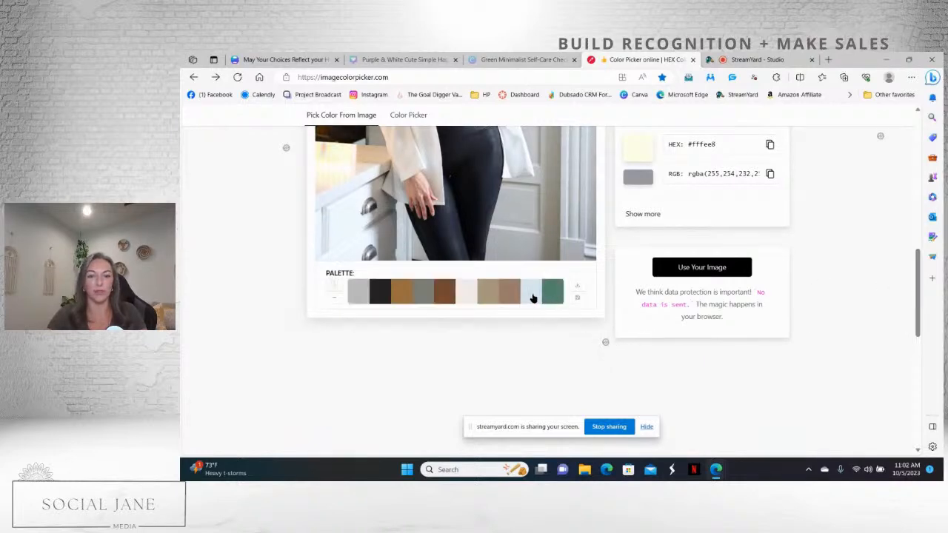
left_click_drag(916, 293, 917, 269)
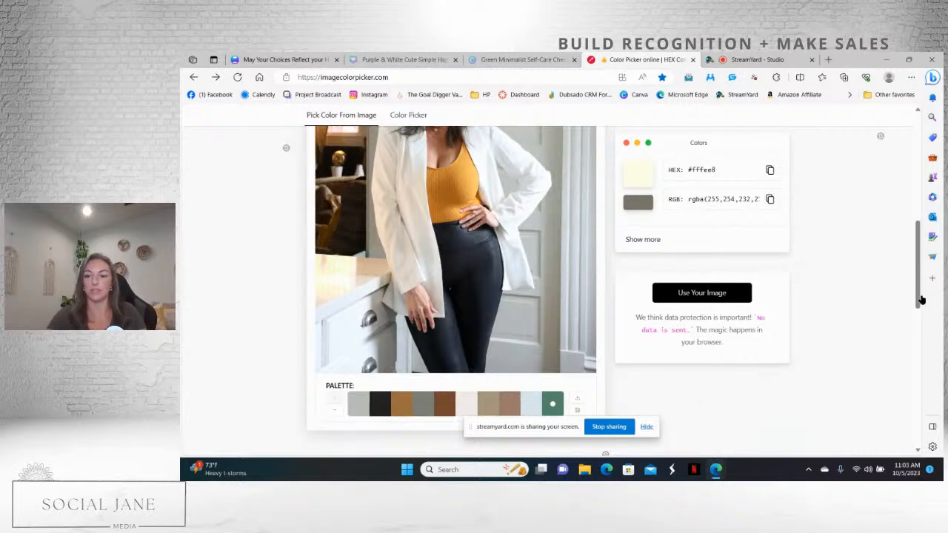
mouse_move(918, 298)
left_mouse_down()
mouse_move(921, 275)
mouse_move(921, 313)
left_mouse_up()
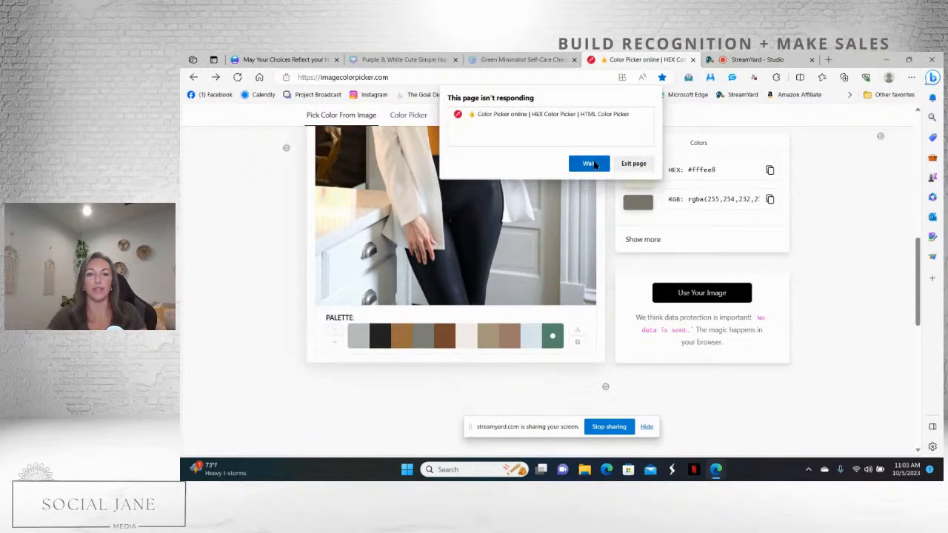
left_click(600, 167)
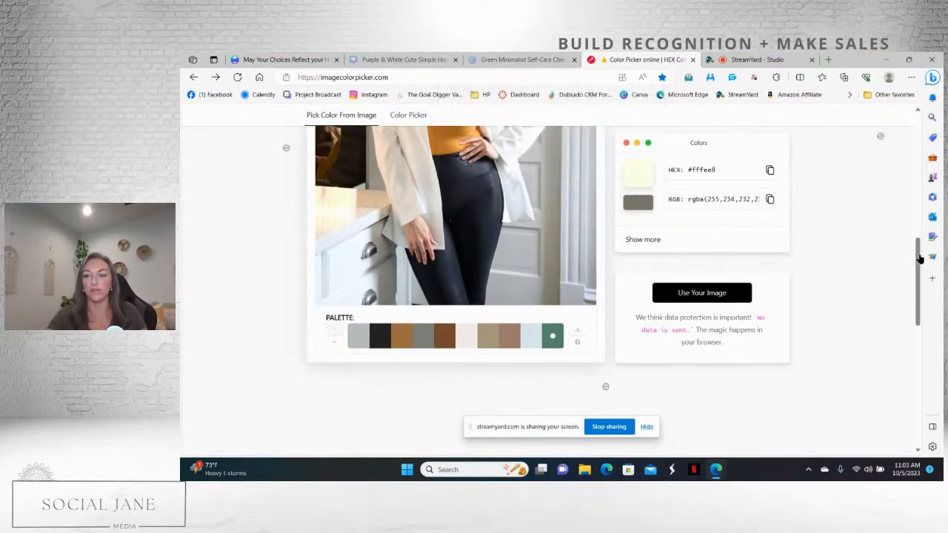
left_click_drag(918, 260, 918, 217)
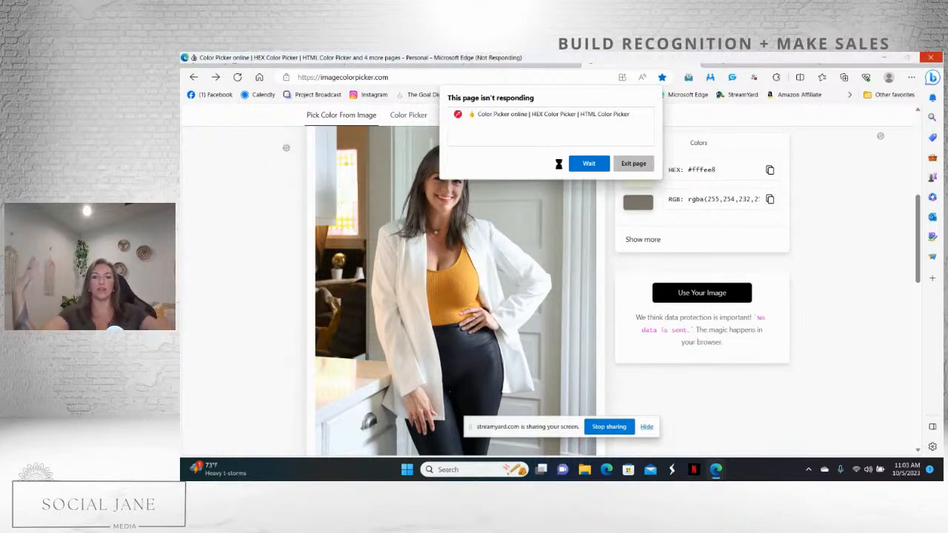
- Close the unresponsive colour picker page and open imagecolorpicker.com in a new browser tab
left_click(693, 59)
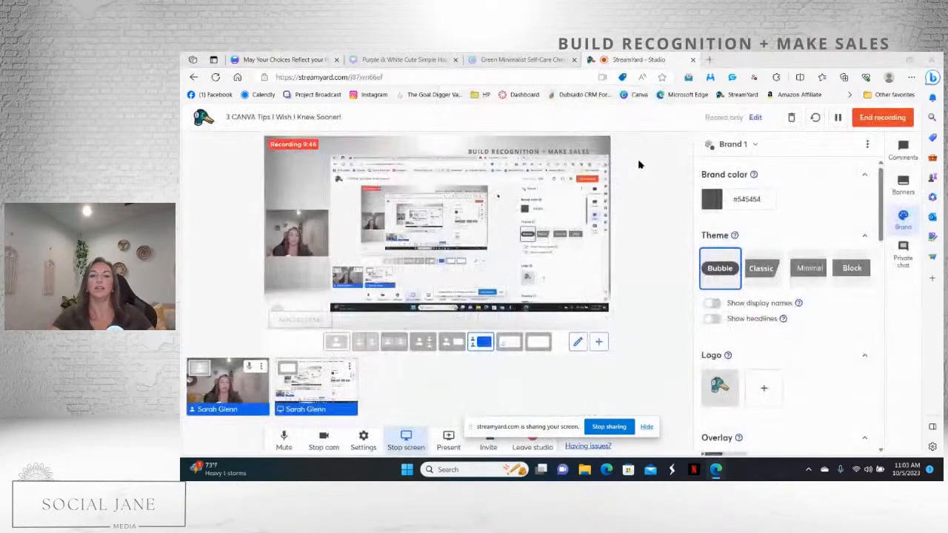
left_click(709, 60)
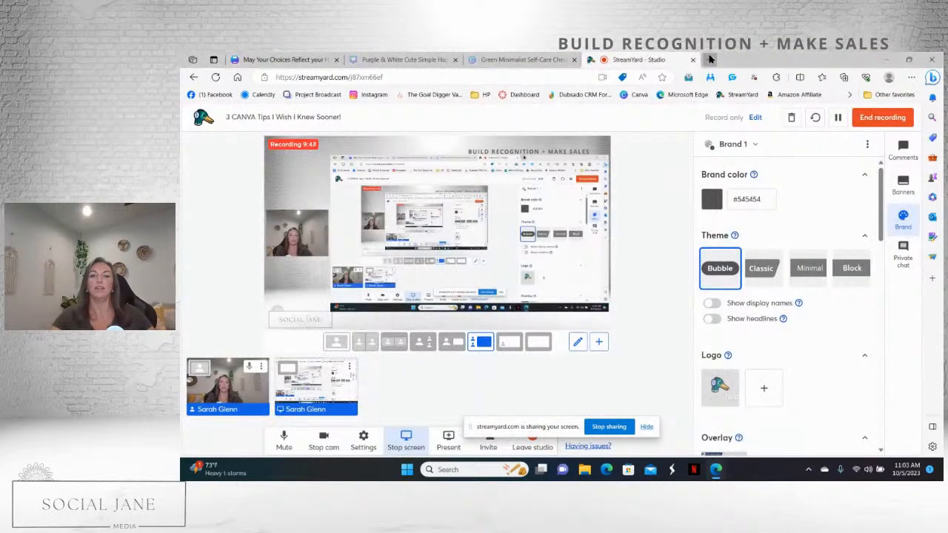
type("image")
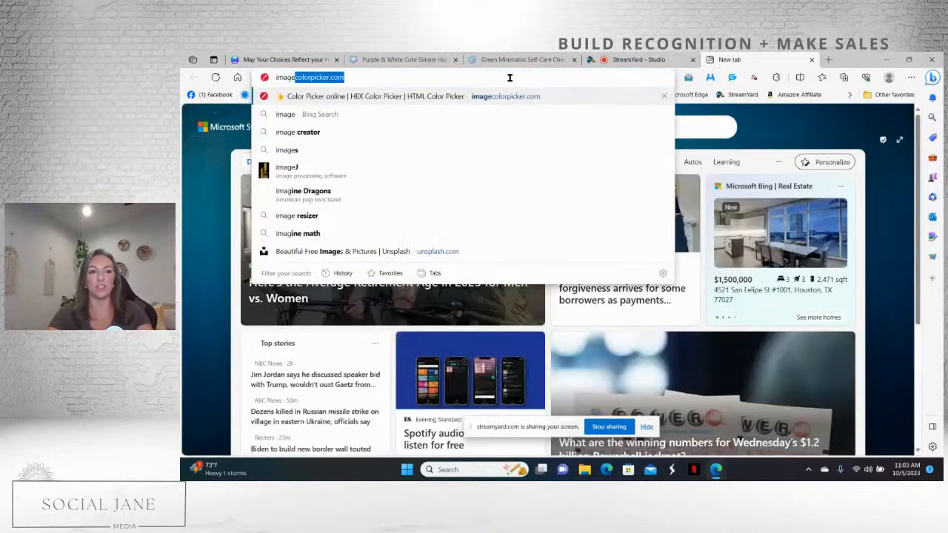
key("Return")
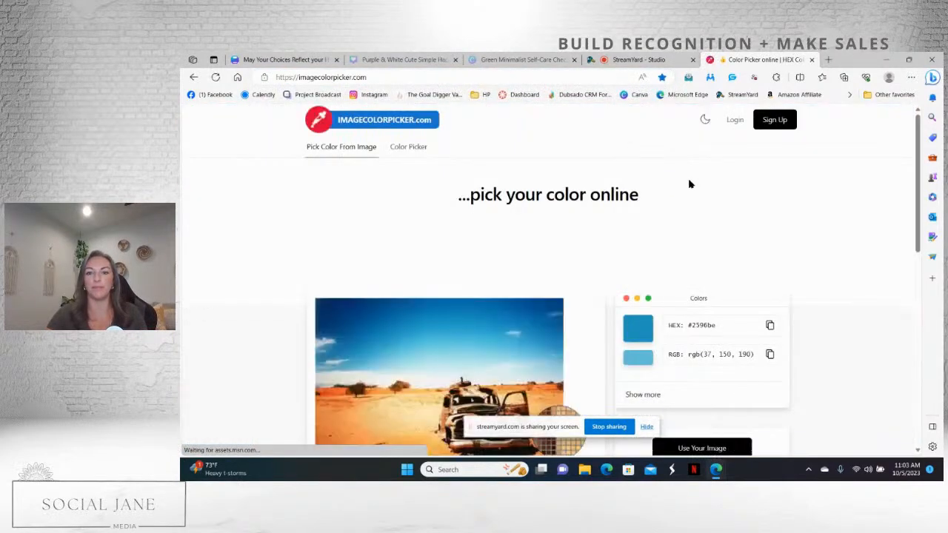
- Pick the pale sand colour #f9d78e from the desert car photo and copy its HEX code
left_click_drag(918, 175, 922, 237)
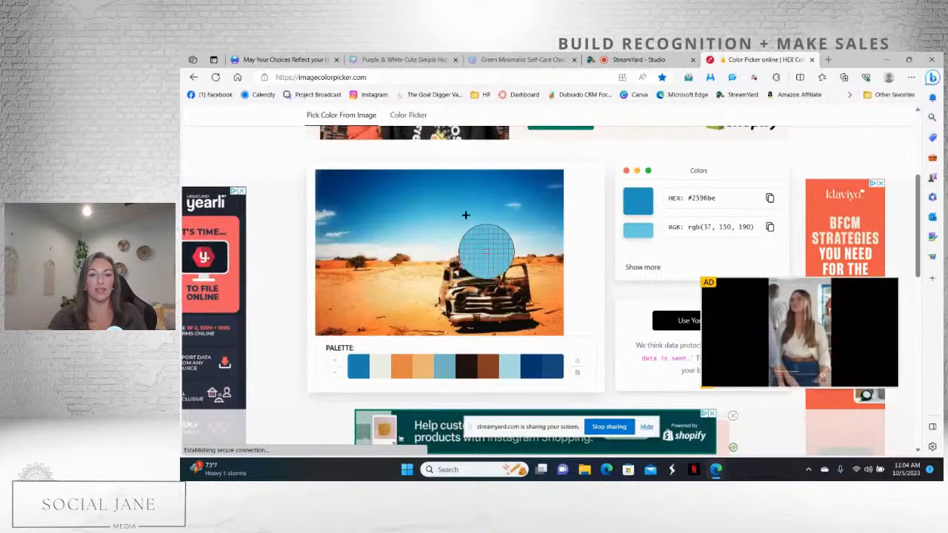
left_click(427, 271)
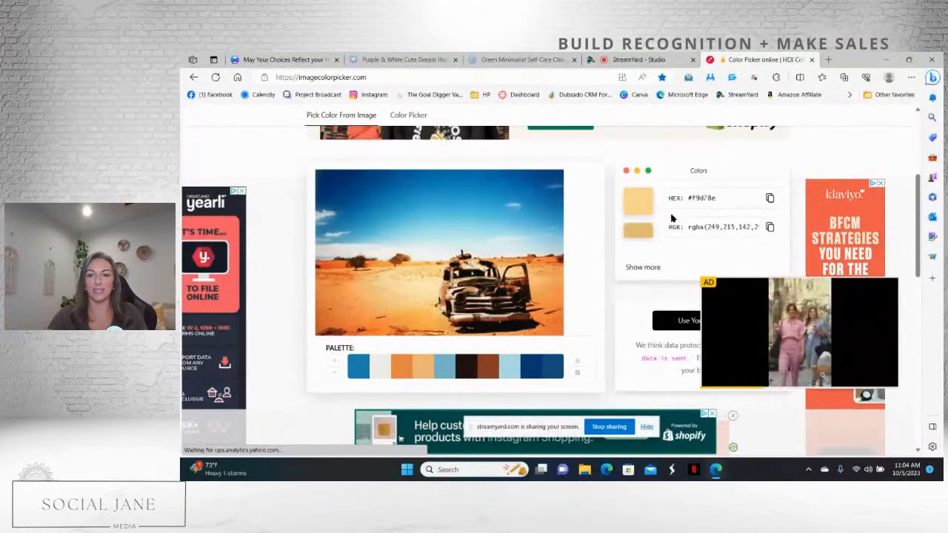
left_click(769, 198)
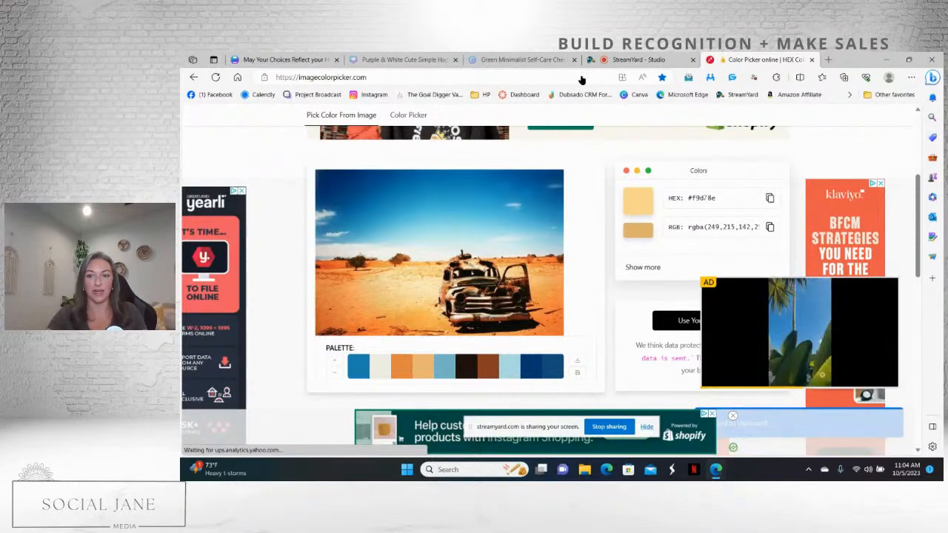
- In the Canva quote design, set the quote text's colour to the copied HEX code #f9d78e
left_click(299, 58)
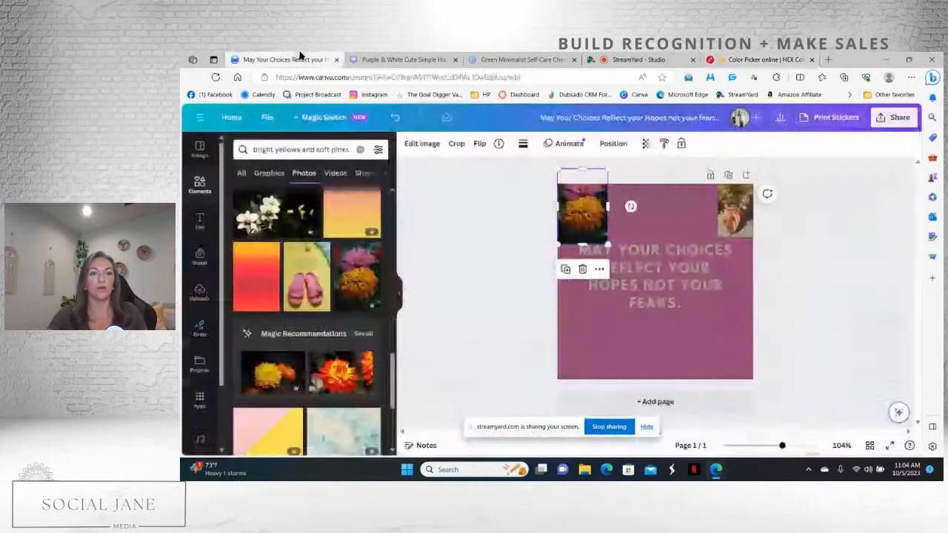
left_click(671, 283)
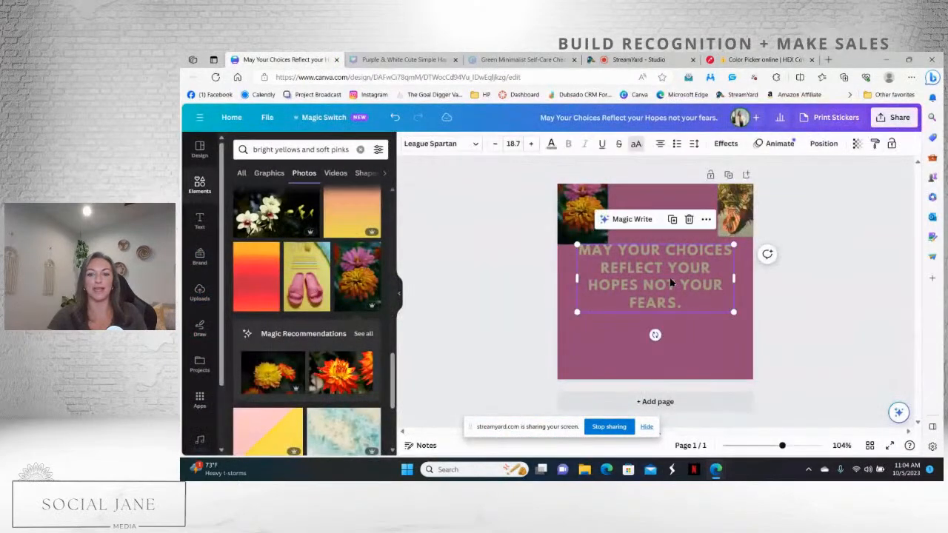
left_click(551, 144)
left_click(237, 205)
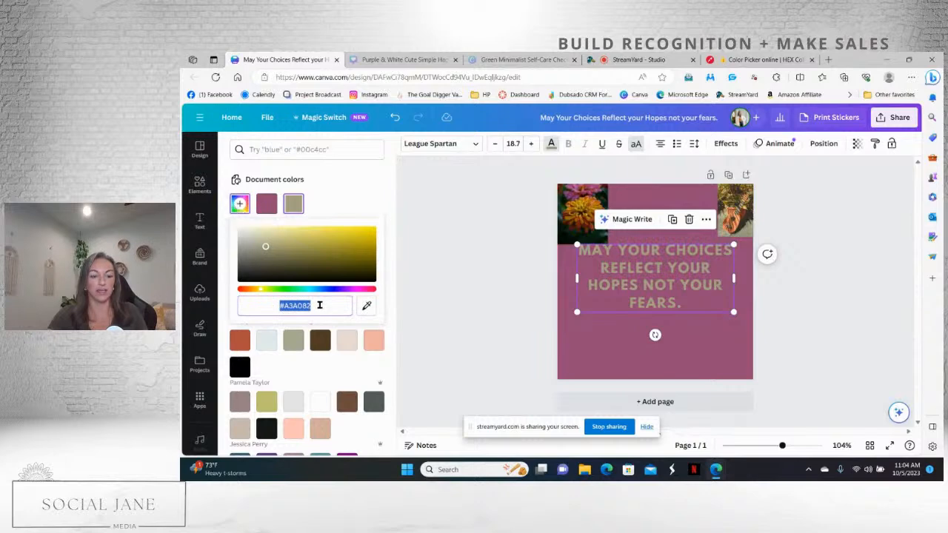
right_click(319, 305)
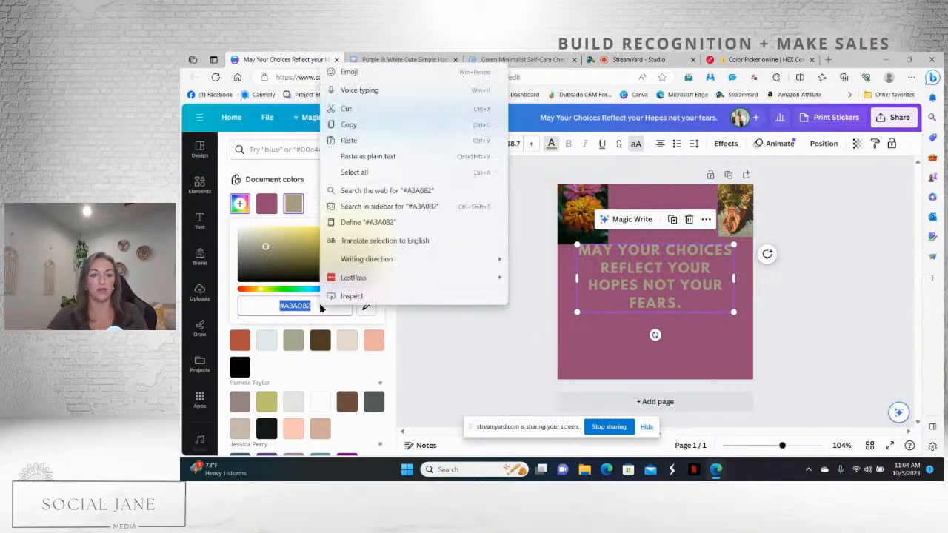
left_click(362, 141)
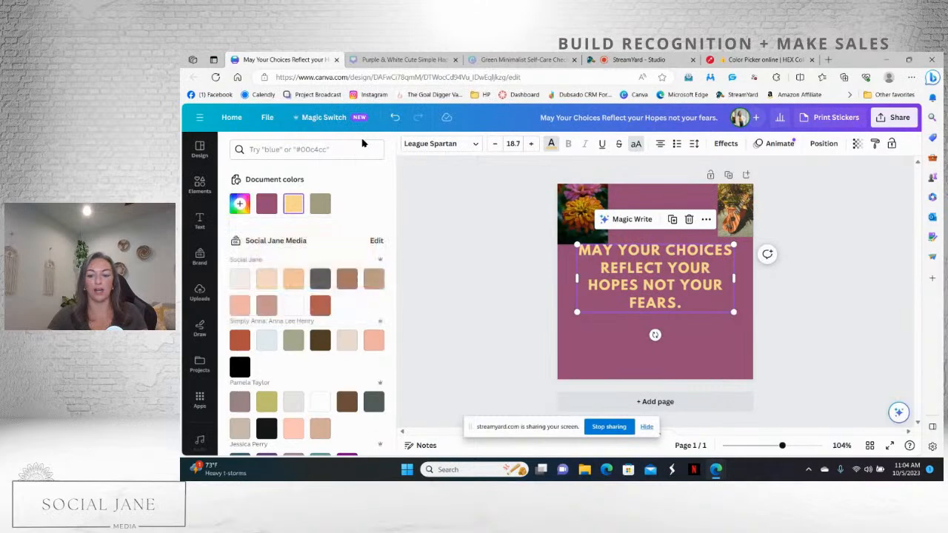
left_click(606, 337)
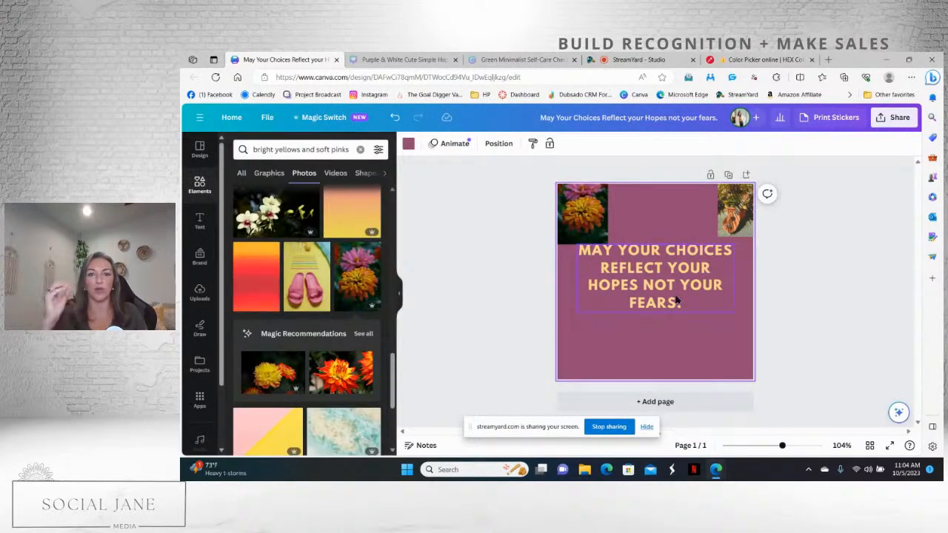
- Review the desert photo's colours on imagecolorpicker.com alongside the quote design, and view the design's uploaded images
left_click(770, 60)
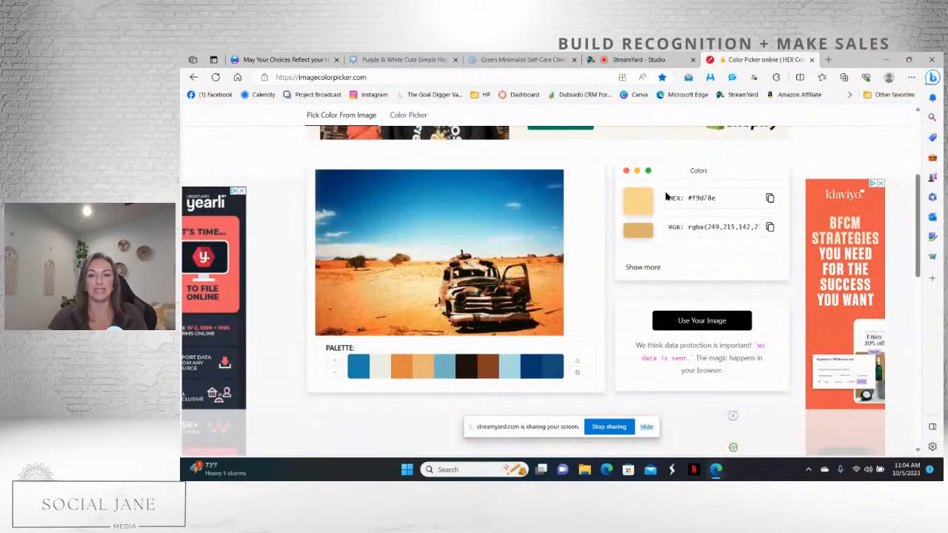
left_click(278, 59)
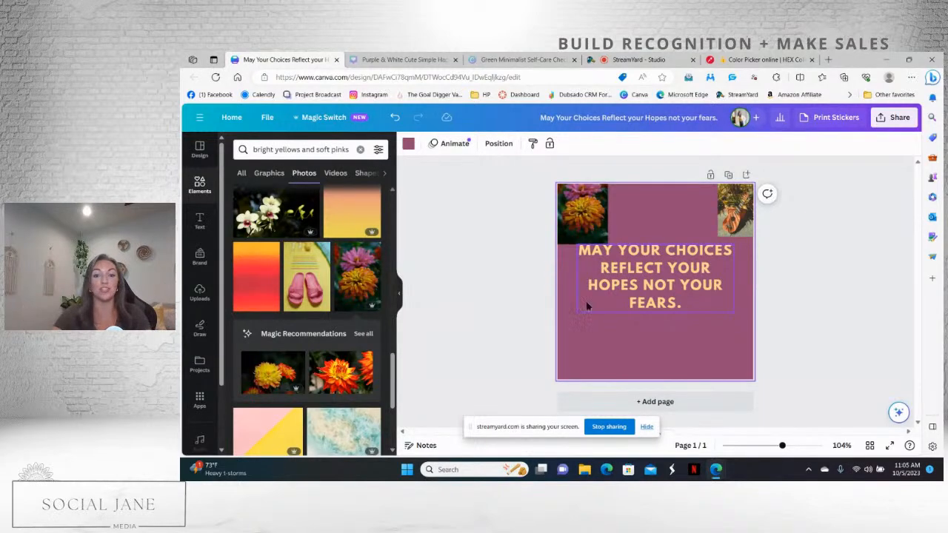
left_click(199, 293)
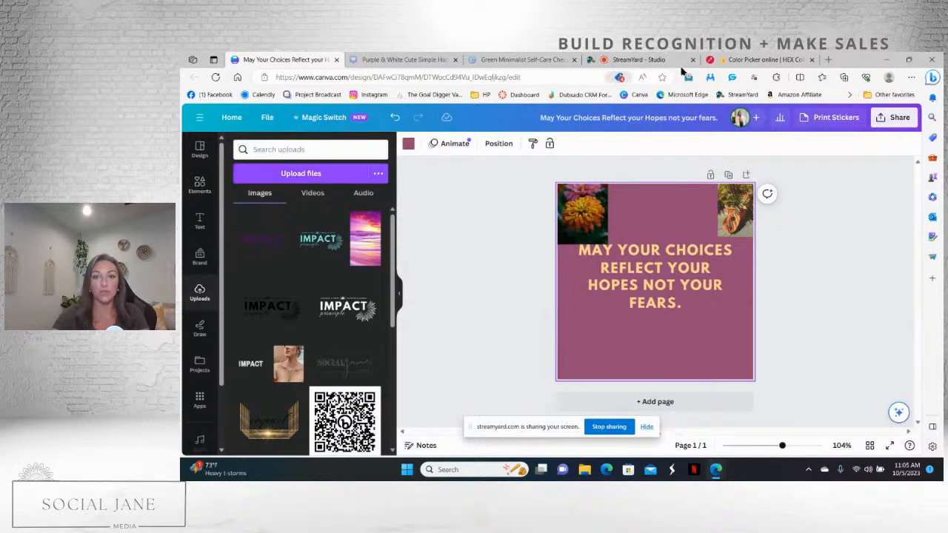
left_click(731, 61)
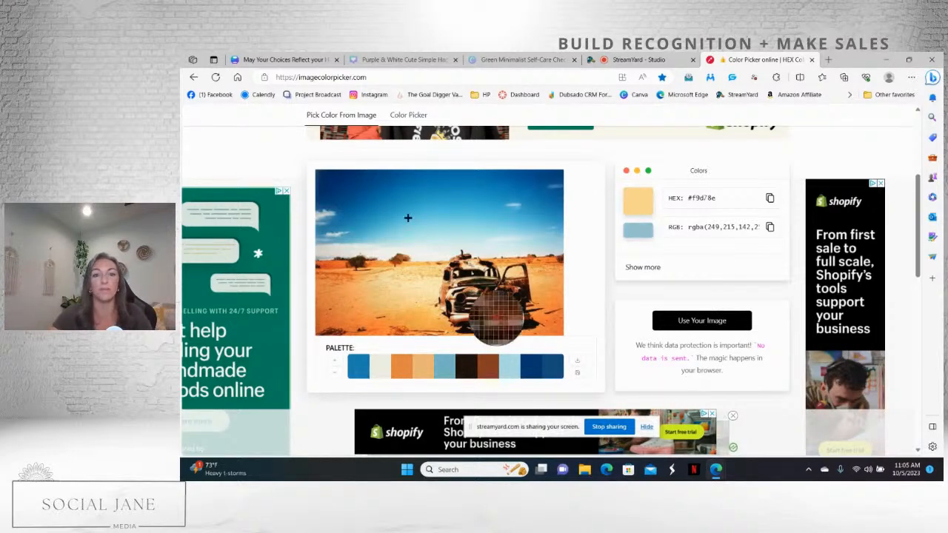
left_click(278, 59)
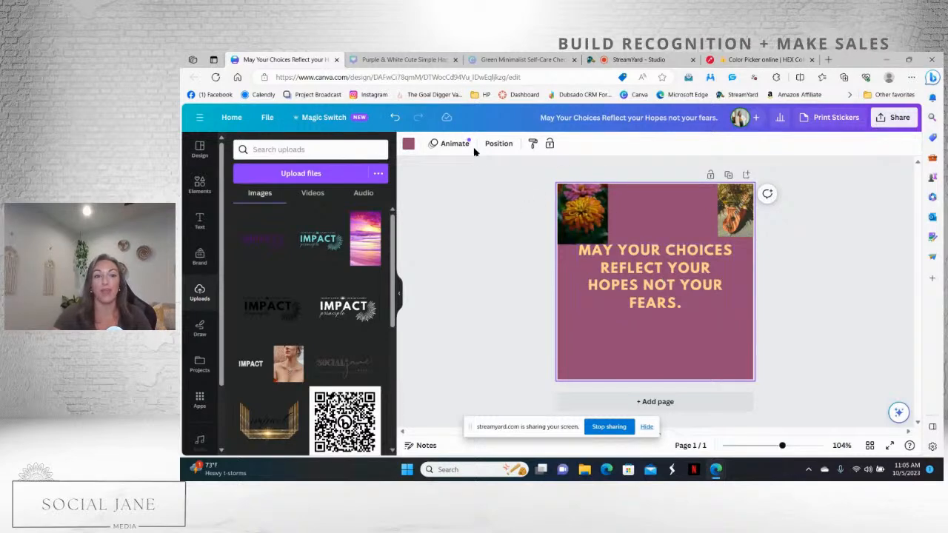
- In the Happy Halloween design, search the graphics for "star" and place the glossy yellow star in the banner's lower left corner
left_click(393, 60)
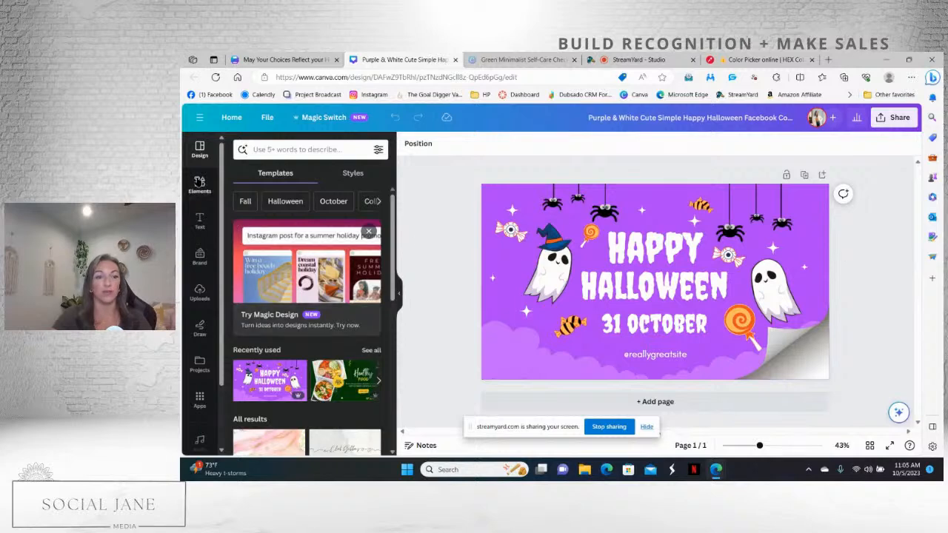
left_click(199, 185)
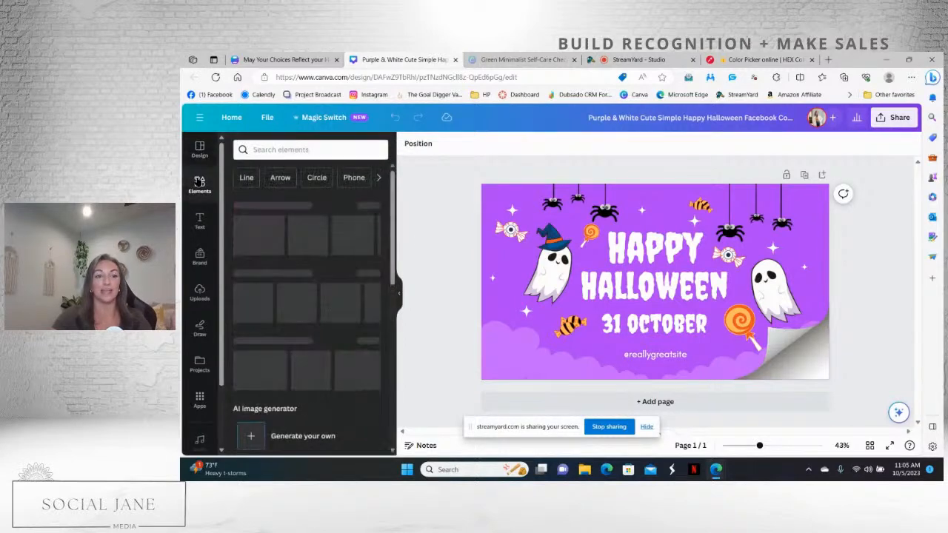
left_click(338, 152)
type("star")
key("Return")
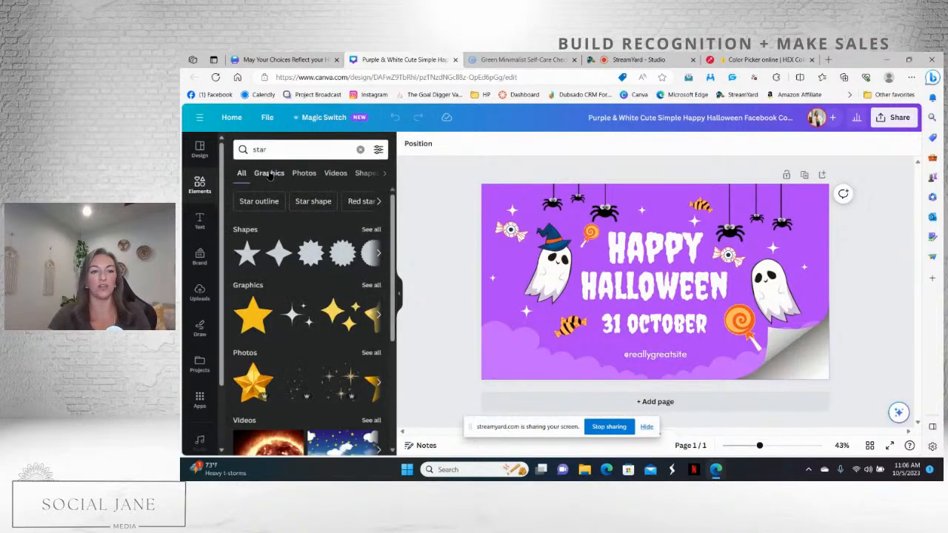
left_click(270, 175)
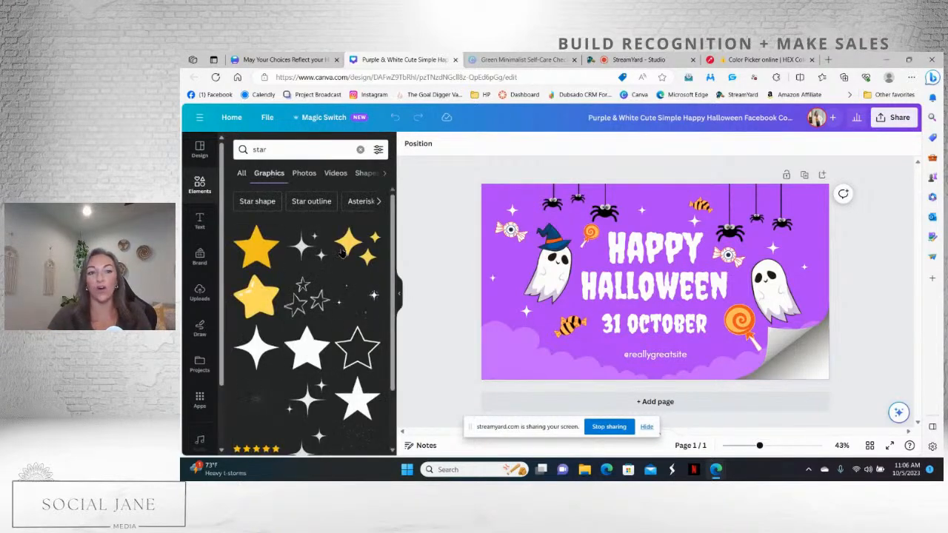
left_click(258, 300)
left_click_drag(644, 311, 539, 338)
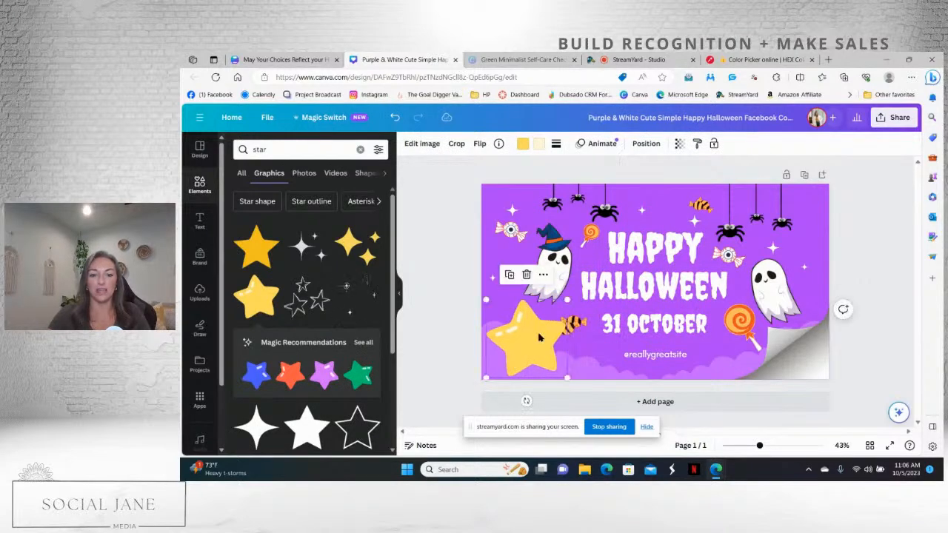
- View the star's colour options, and try to recolour the page-curl graphic with the yellow document colour
left_click(523, 144)
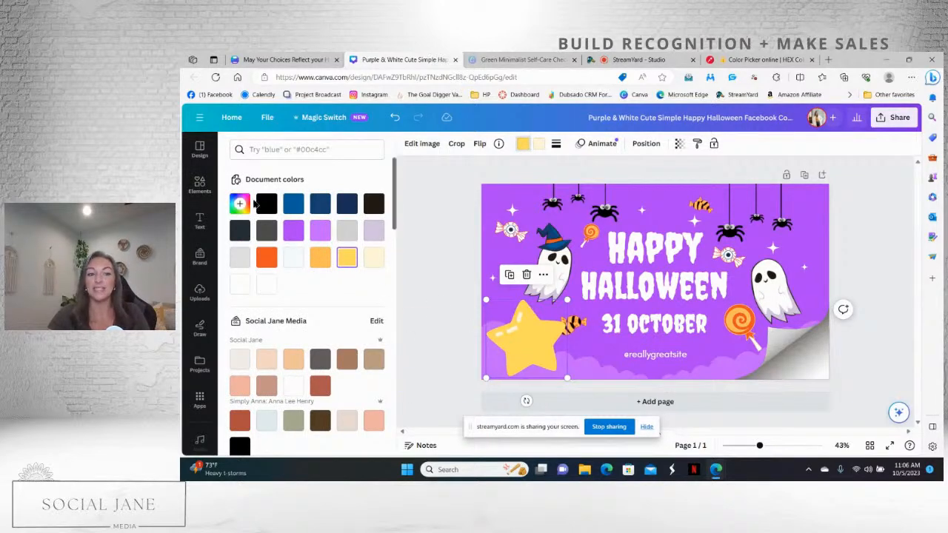
left_click(199, 185)
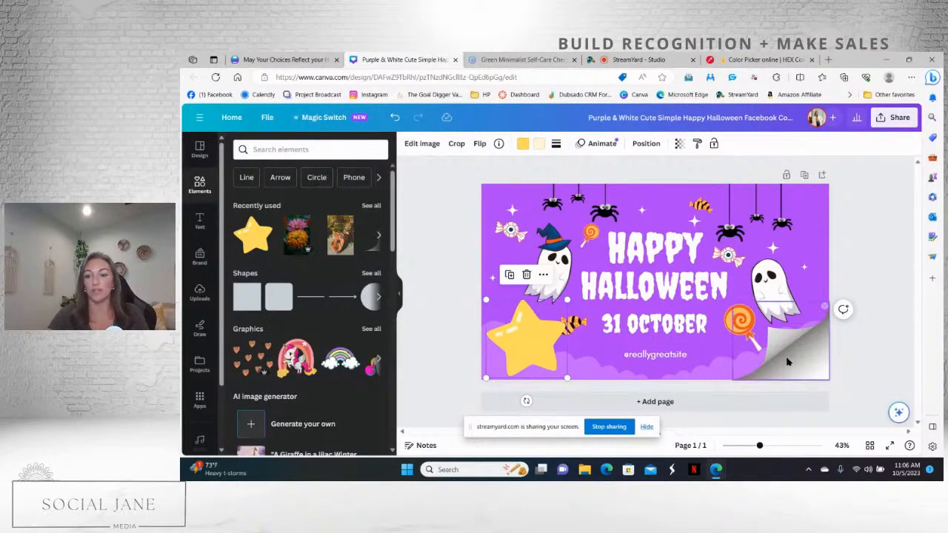
left_click(788, 361)
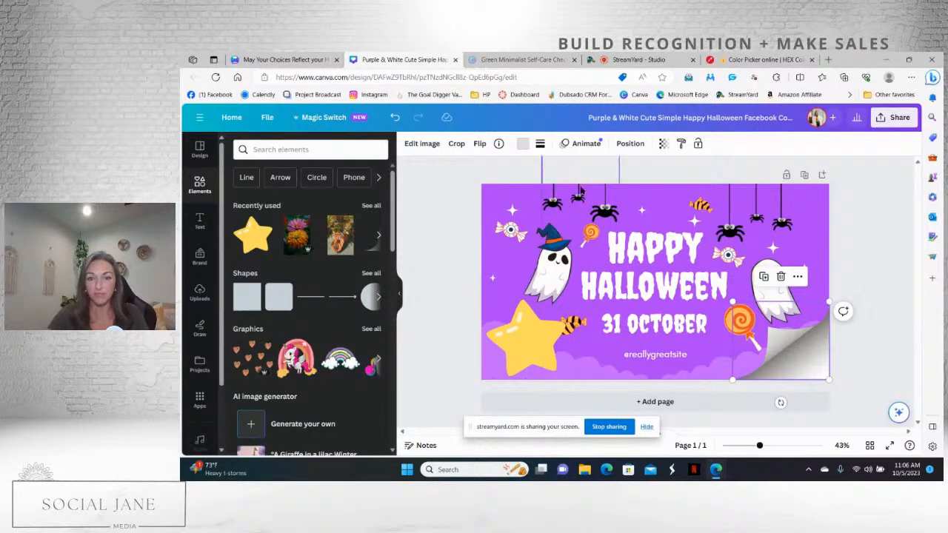
left_click(523, 144)
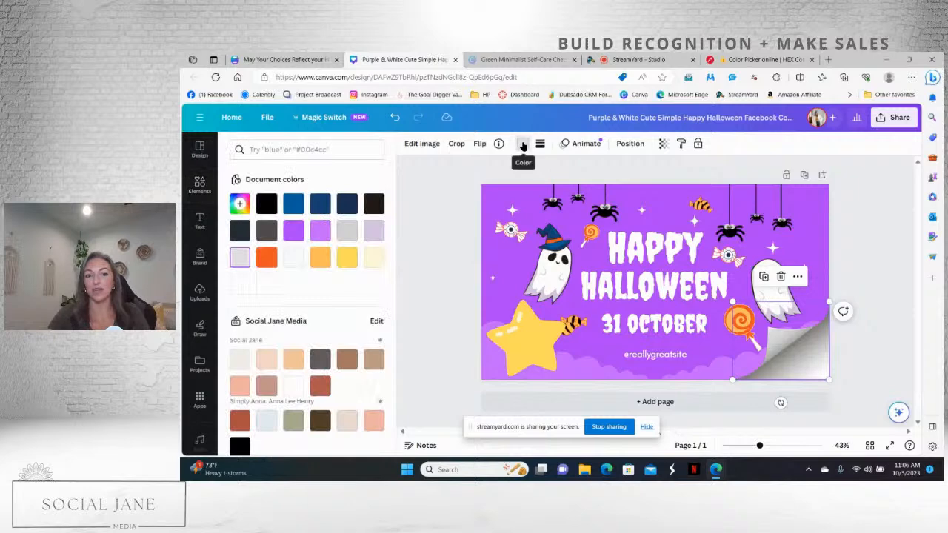
left_click(347, 260)
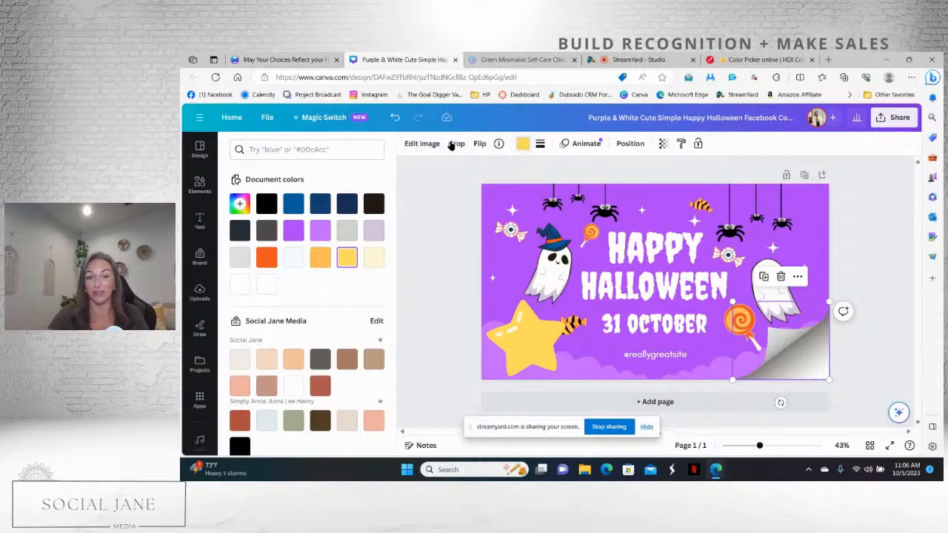
- Give the page-curl graphic the Cherry preset of the Duotone effect and open the preset's colour settings
left_click(428, 145)
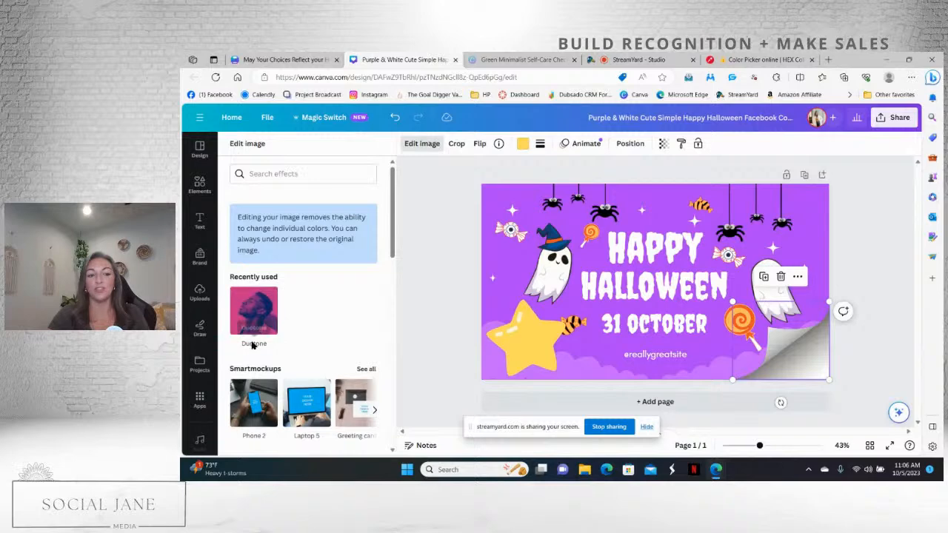
left_click(247, 318)
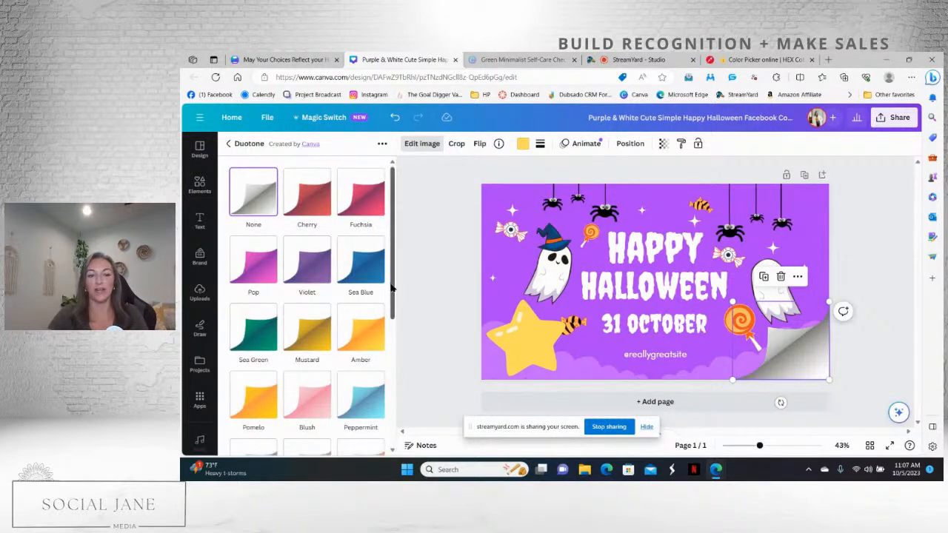
left_click_drag(393, 288, 409, 208)
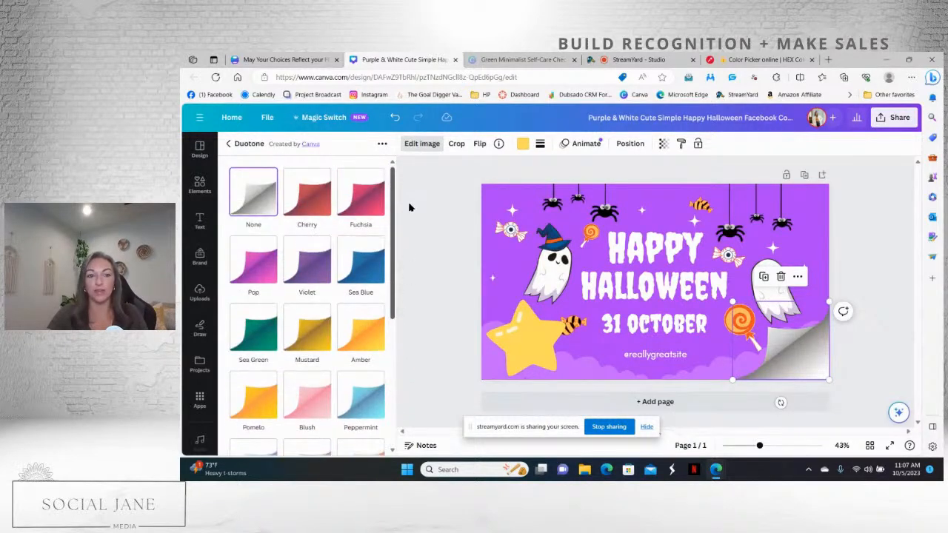
left_click(309, 198)
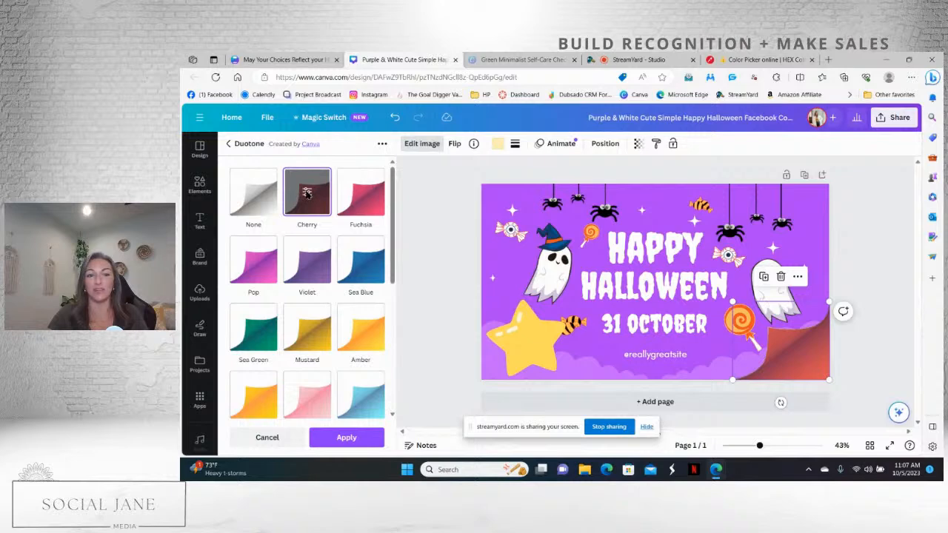
left_click(307, 194)
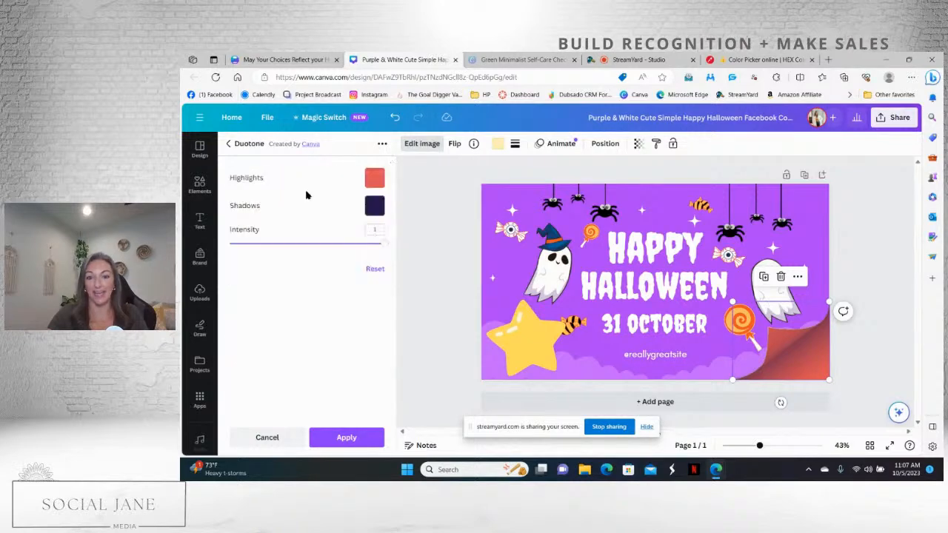
- Try light purple and orange as the Duotone highlights colour, and settle on the yellow document colour
left_click(374, 178)
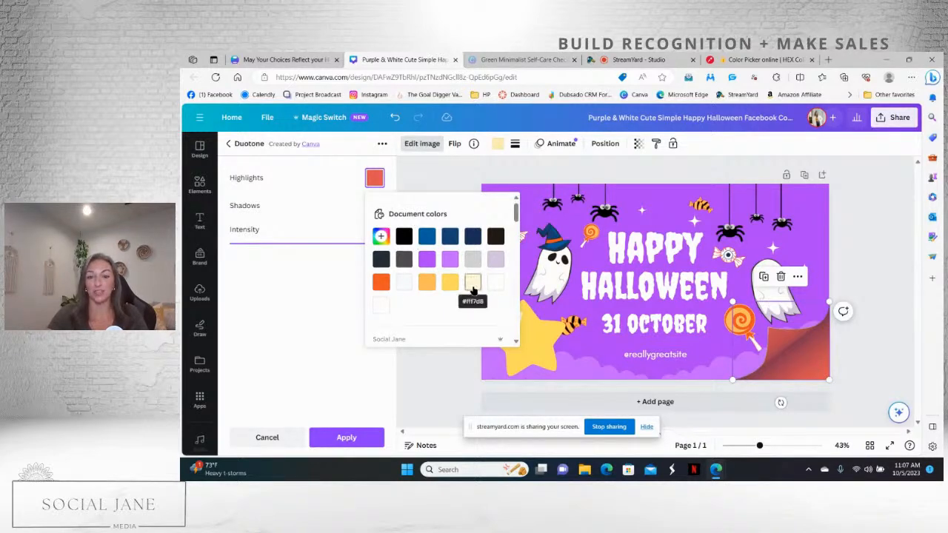
left_click(450, 259)
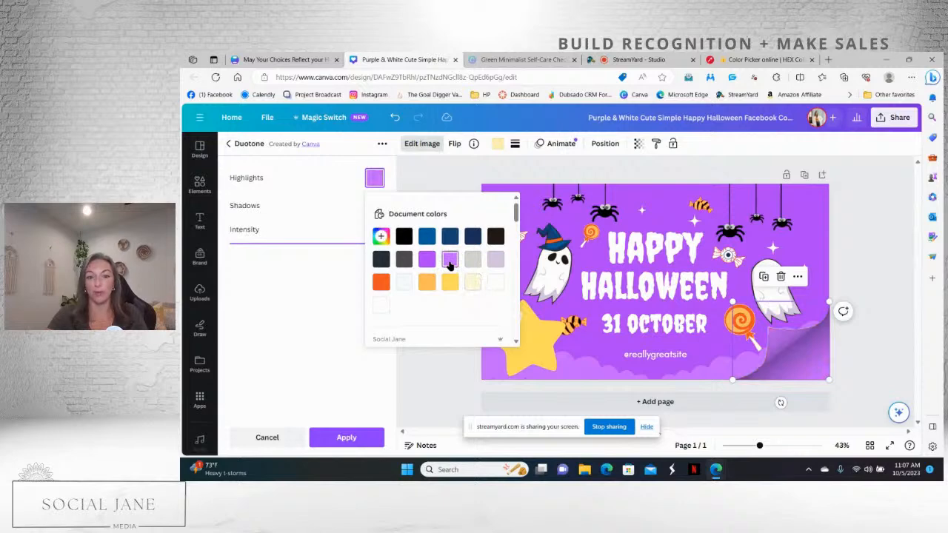
left_click(451, 284)
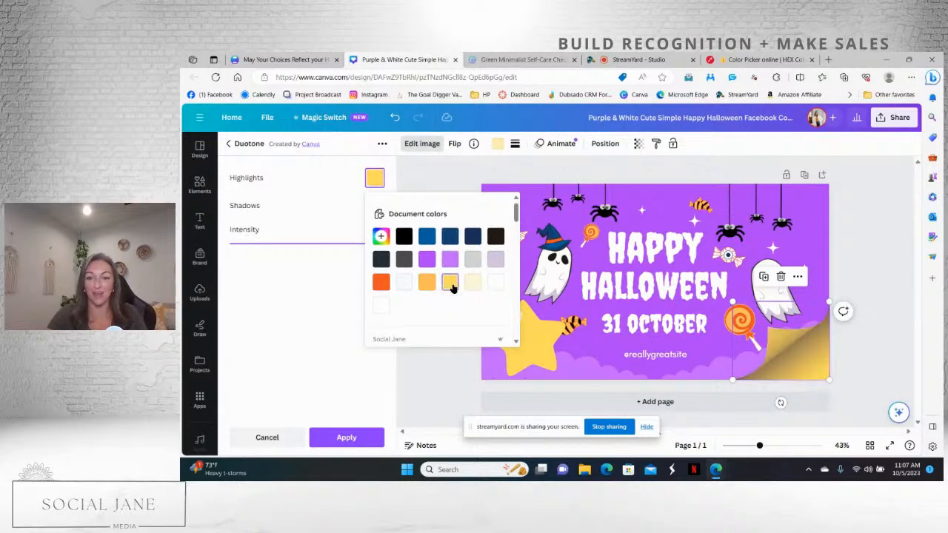
left_click(381, 284)
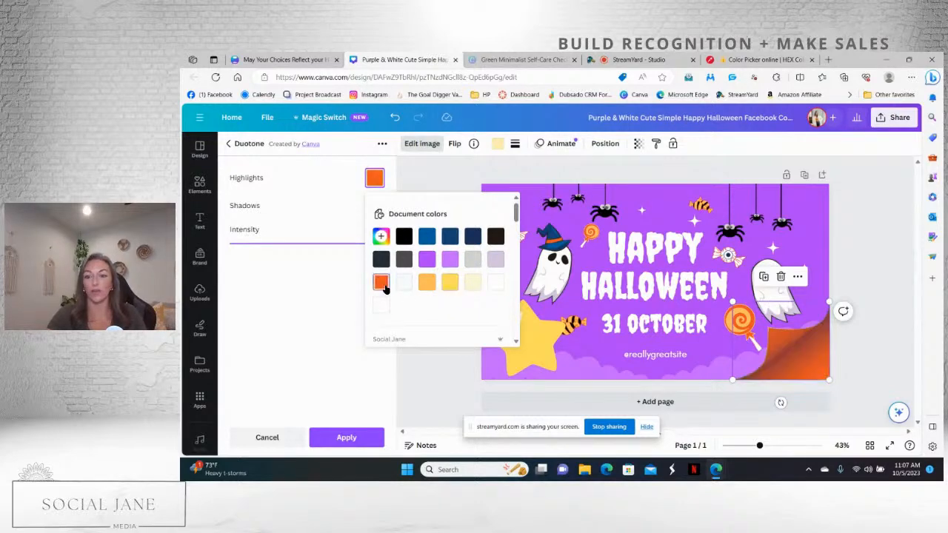
left_click(471, 284)
left_click(450, 282)
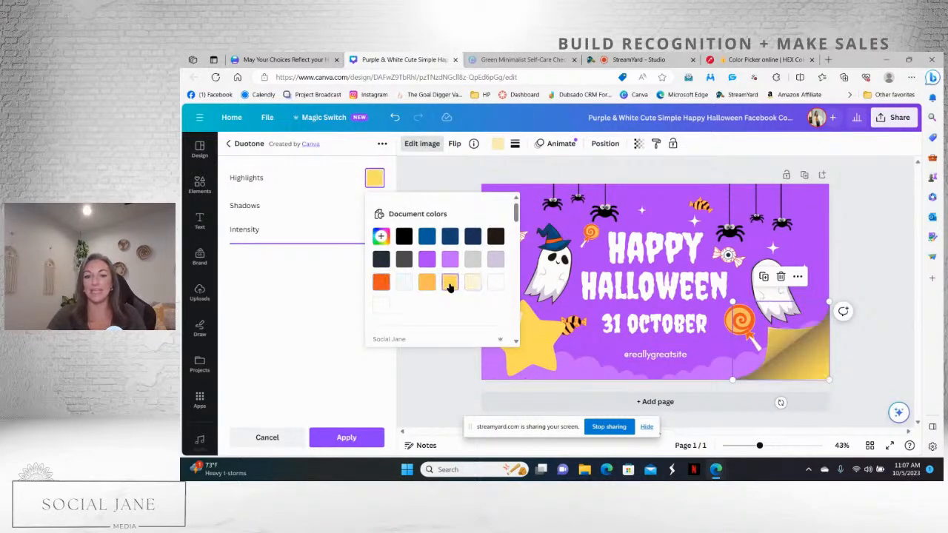
left_click(333, 199)
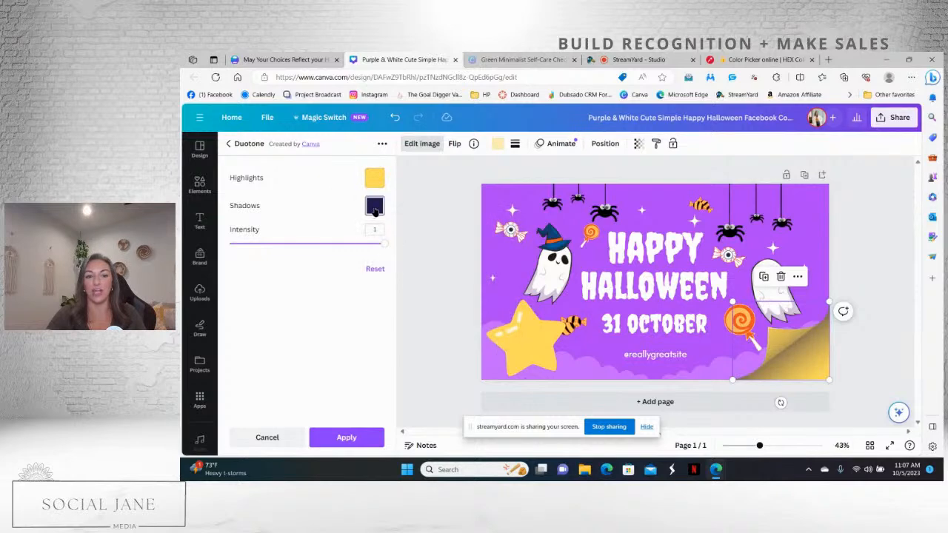
- Try light purple for the Duotone shadows, set them to the orange document colour, and apply the effect to the page curl
left_click(374, 208)
left_click(447, 288)
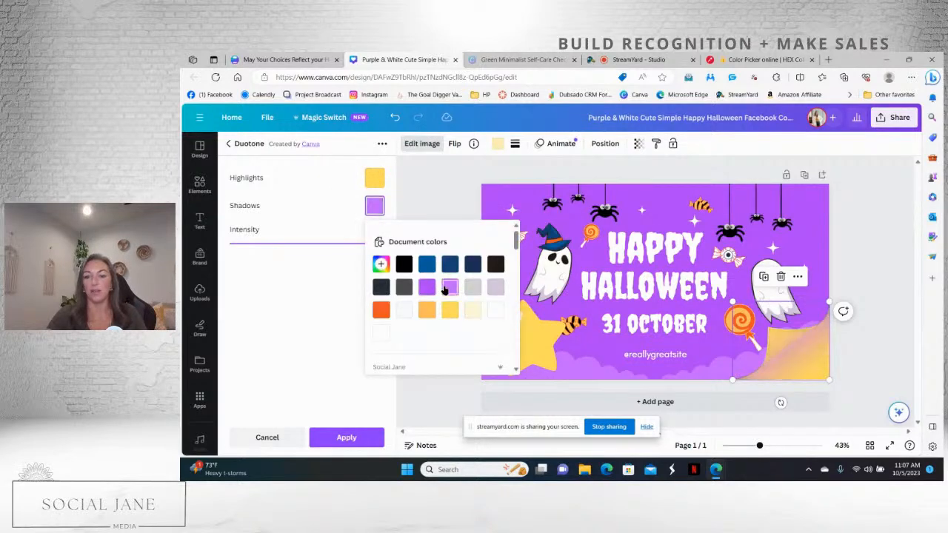
left_click(381, 311)
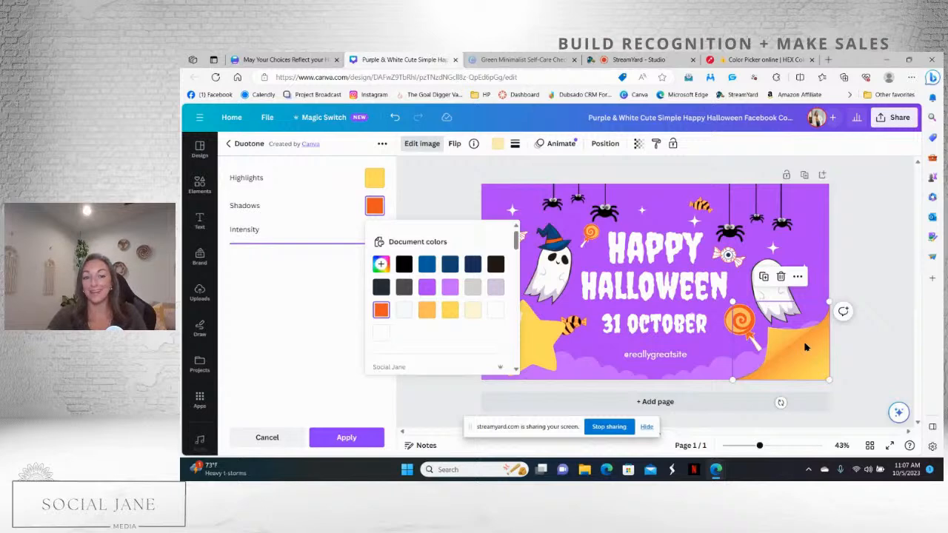
left_click(354, 440)
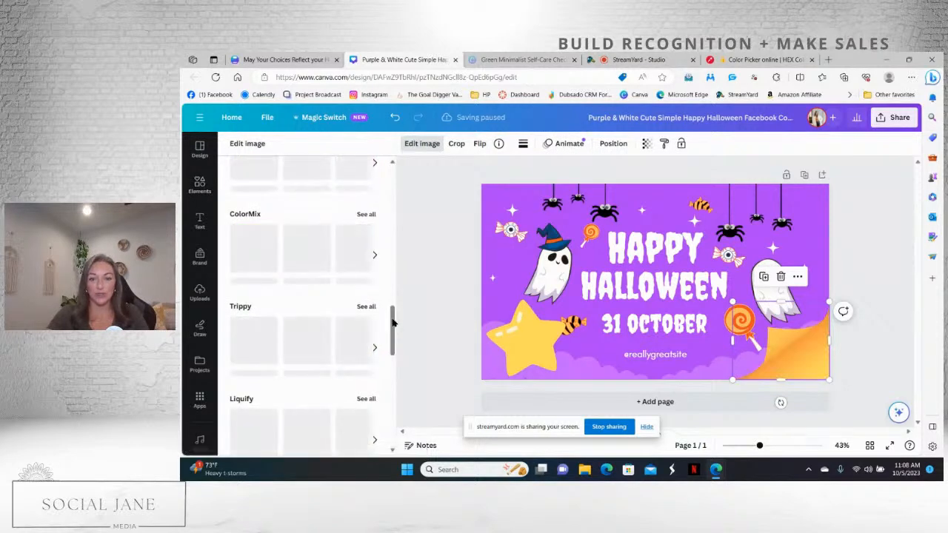
- Search the elements library for "star"
left_click_drag(393, 320, 391, 167)
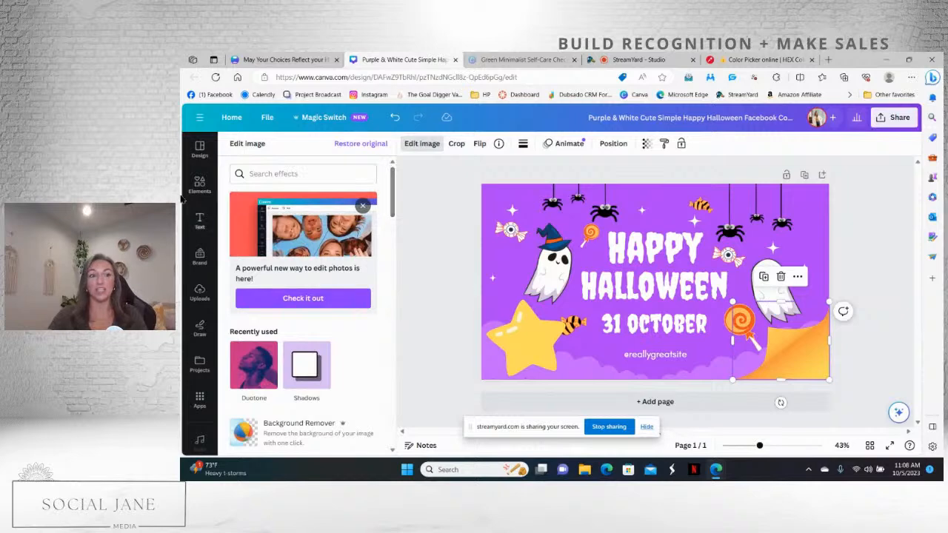
left_click(200, 185)
left_click(319, 147)
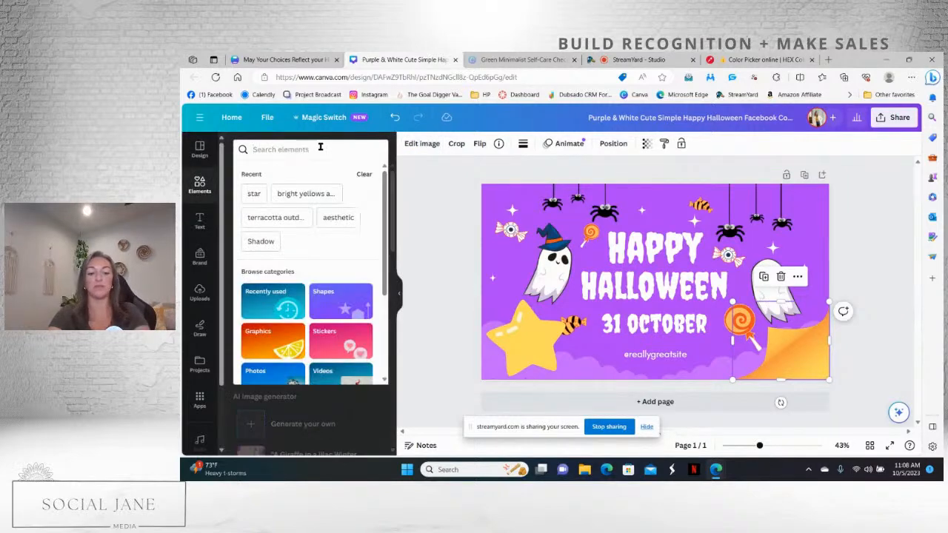
type("star")
key("Return")
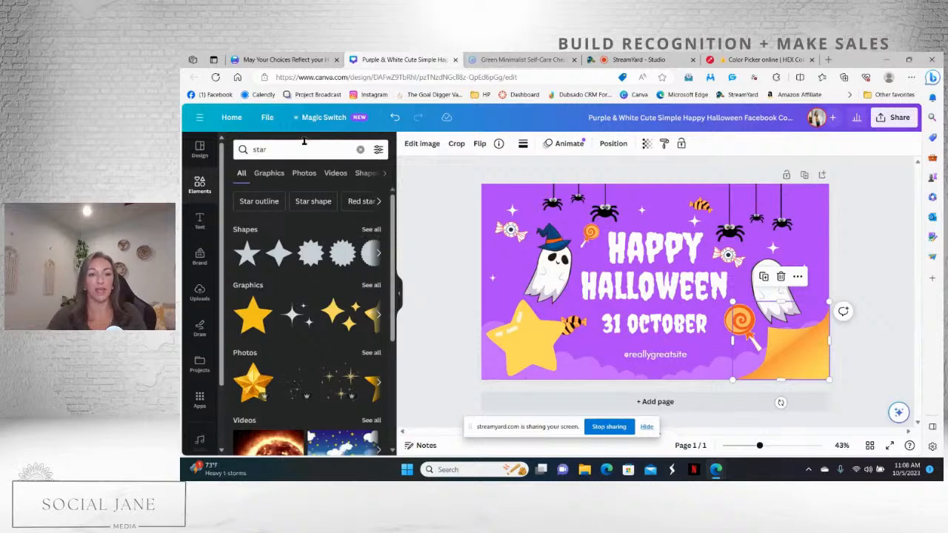
- Search the element graphics for "shadow" and add the dark, soft-edged oval shadow to the page
left_click(308, 145)
type("shadow")
key("Return")
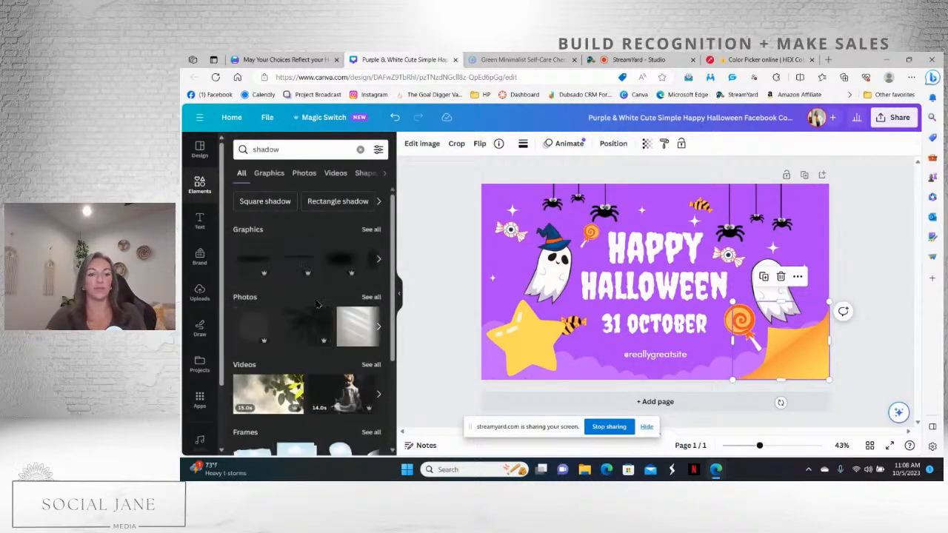
left_click(273, 177)
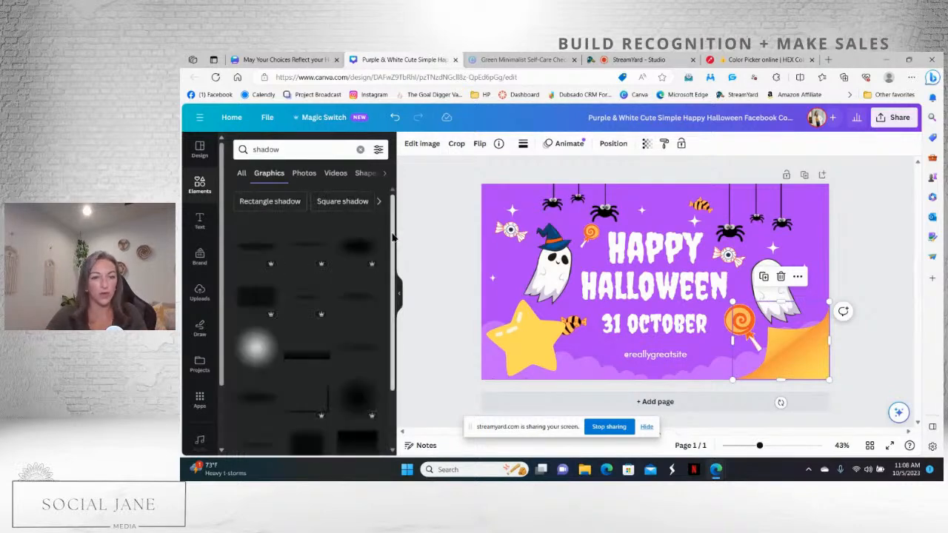
scroll(385, 238, "down", 1)
left_click(357, 238)
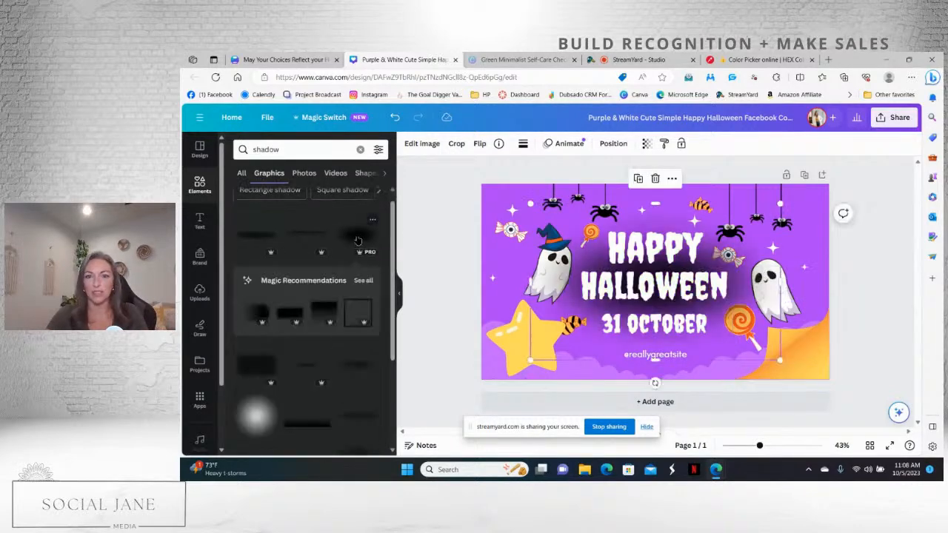
- Shrink the HALLOWEEN text slightly to font size 127 and send it one layer backward
left_click(739, 302)
mouse_move(742, 306)
left_mouse_down()
mouse_move(859, 326)
mouse_move(818, 337)
mouse_move(811, 311)
mouse_move(739, 296)
left_mouse_up()
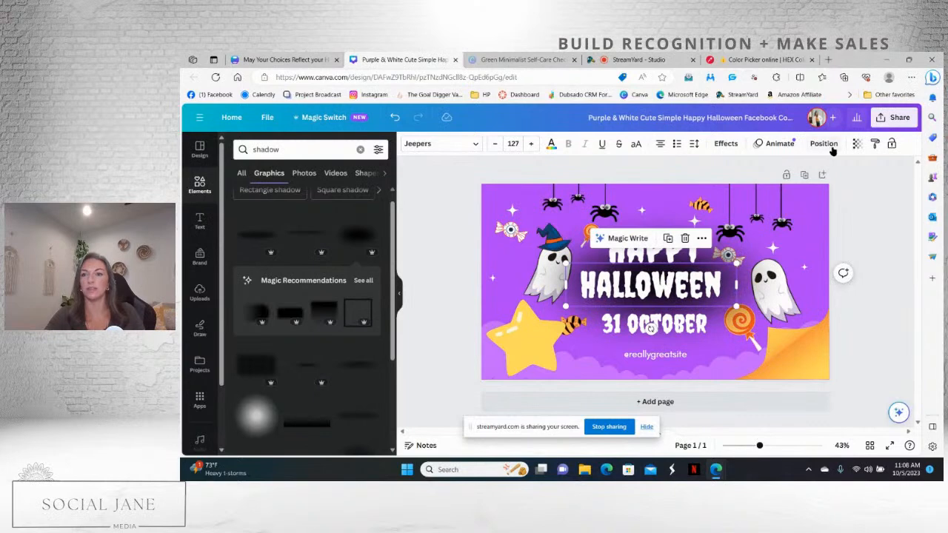
left_click(823, 144)
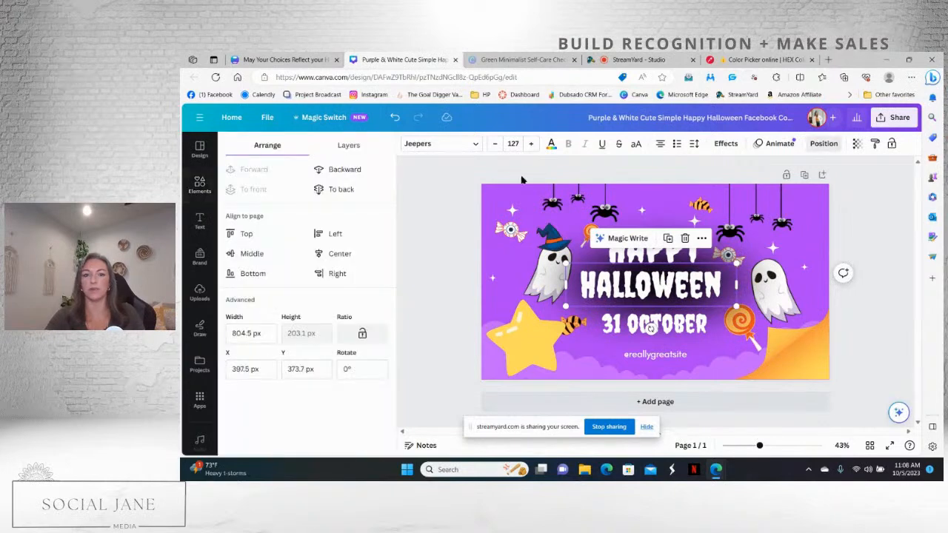
left_click(332, 169)
- Enlarge the shadow graphic to about 1456 by 914 px and centre it horizontally on the page
left_click(704, 298)
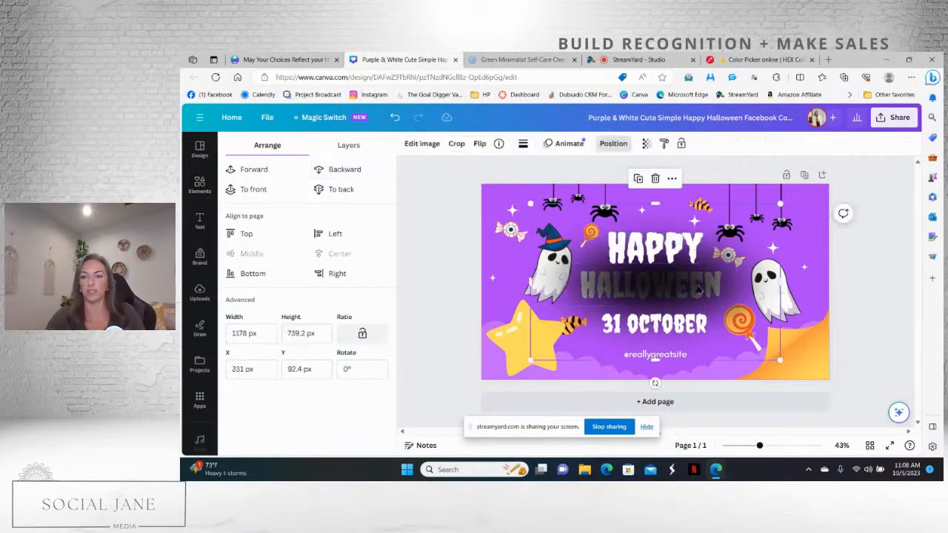
left_click_drag(780, 359, 853, 377)
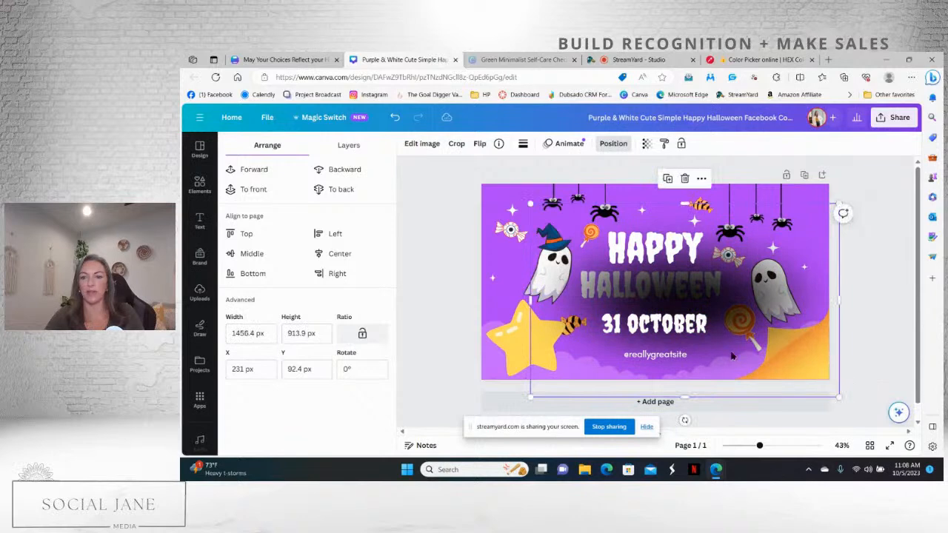
left_click_drag(698, 336, 669, 313)
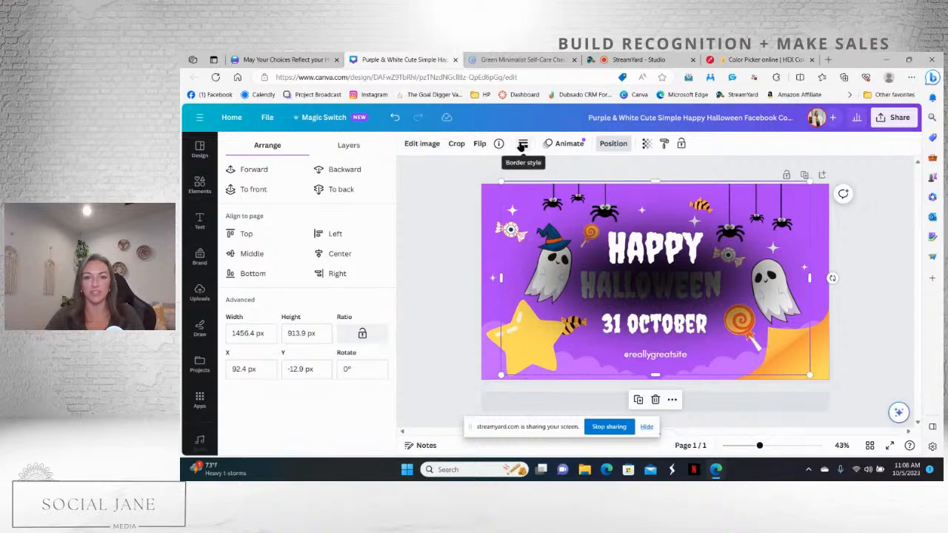
- Give the shadow graphic the Cherry preset of the Duotone effect and open the preset's colour settings
left_click(421, 145)
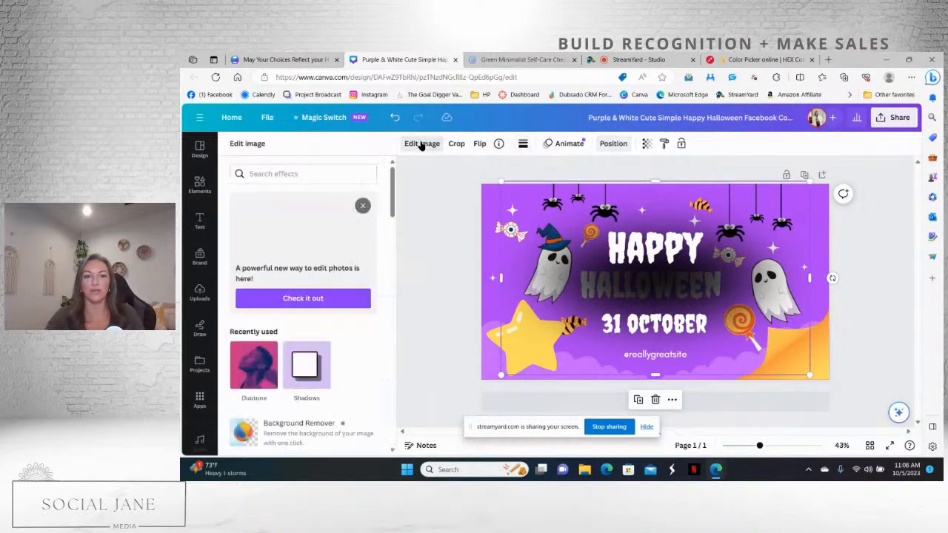
left_click(254, 365)
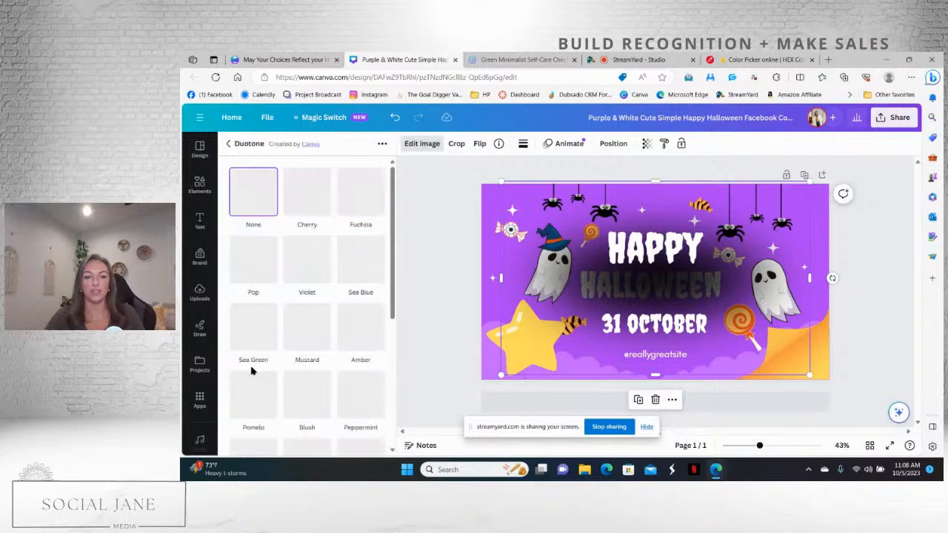
left_click(313, 198)
left_click(307, 192)
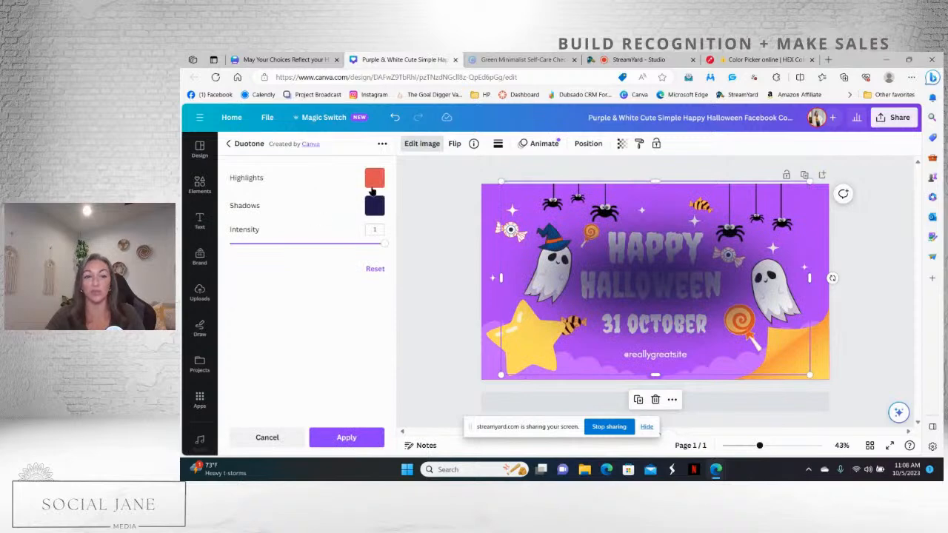
- Set both the Duotone highlights and shadows of the shadow graphic to the yellow document colour
left_click(382, 187)
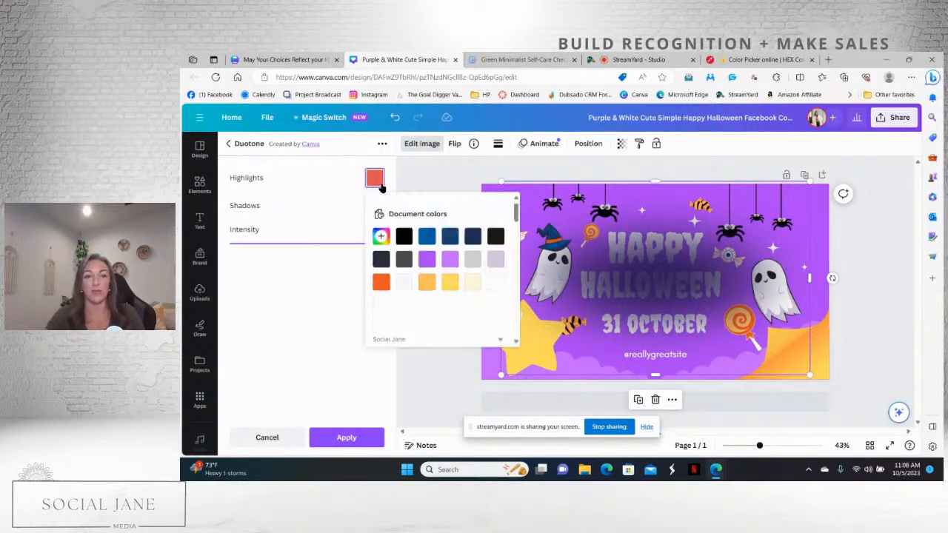
left_click(447, 285)
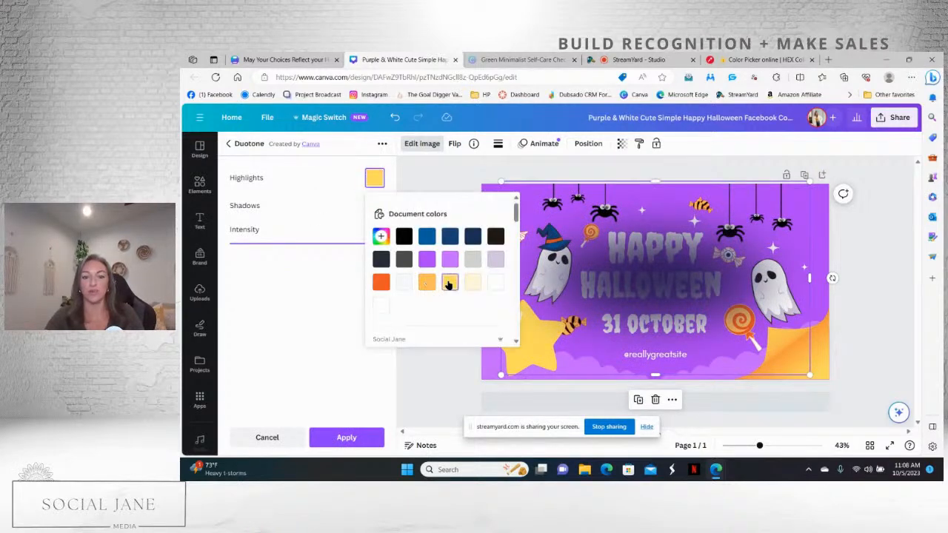
left_click(312, 209)
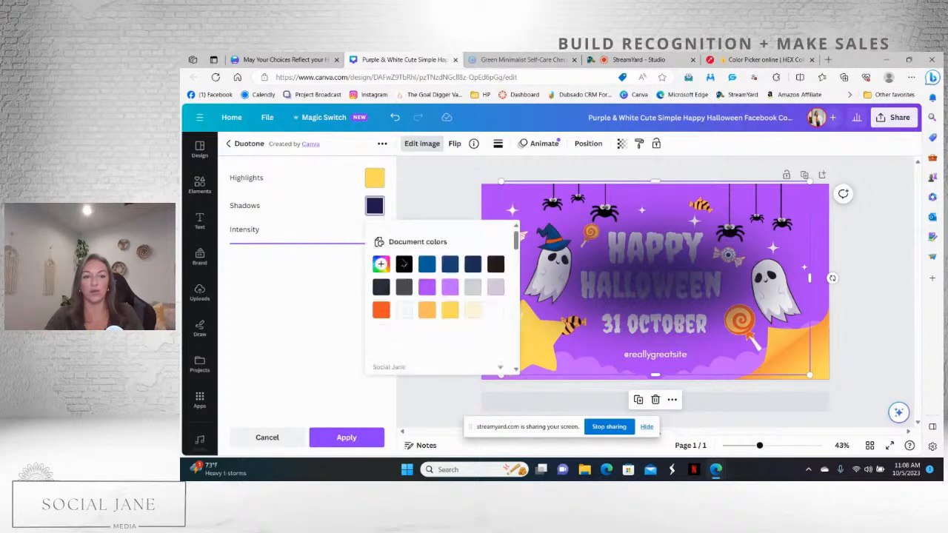
left_click(449, 311)
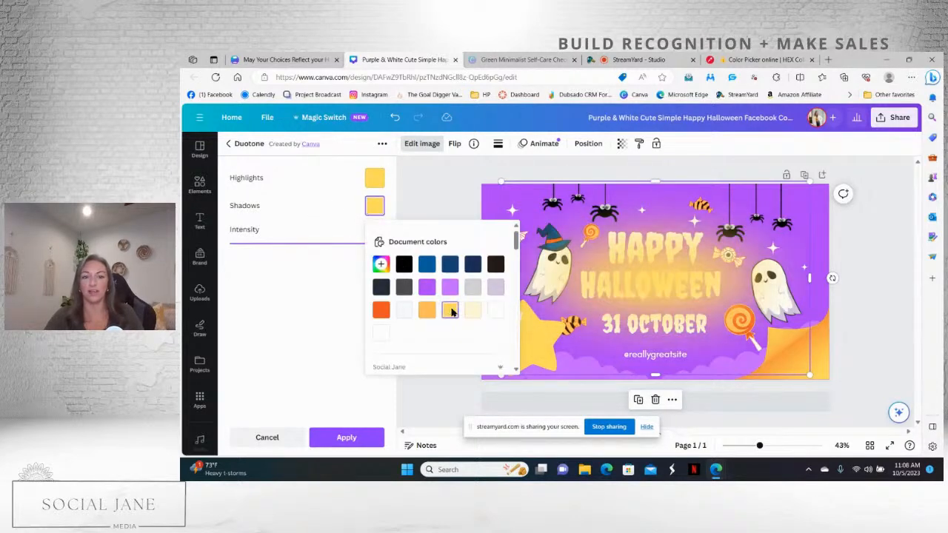
- Try light purple as the shadow graphic's Duotone highlights colour, and settle on the orange document colour
left_click(374, 179)
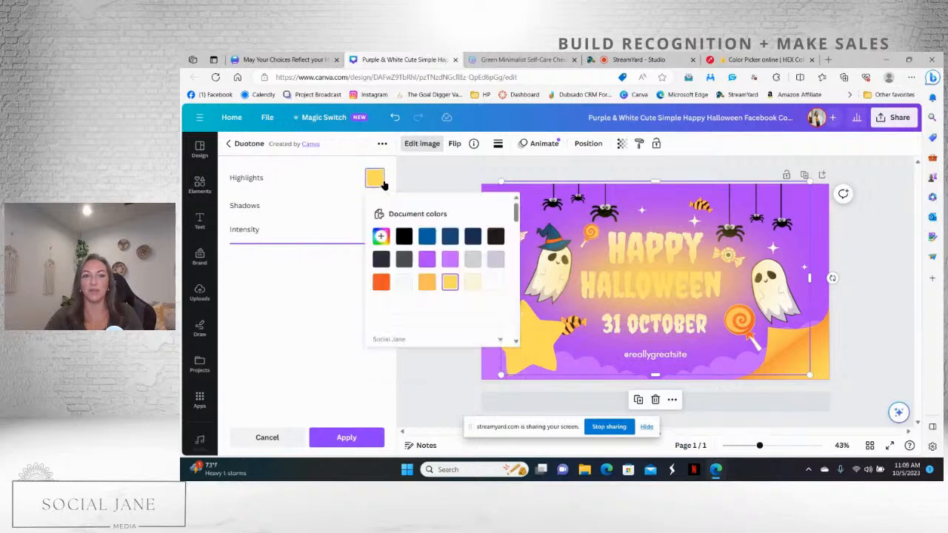
left_click(449, 259)
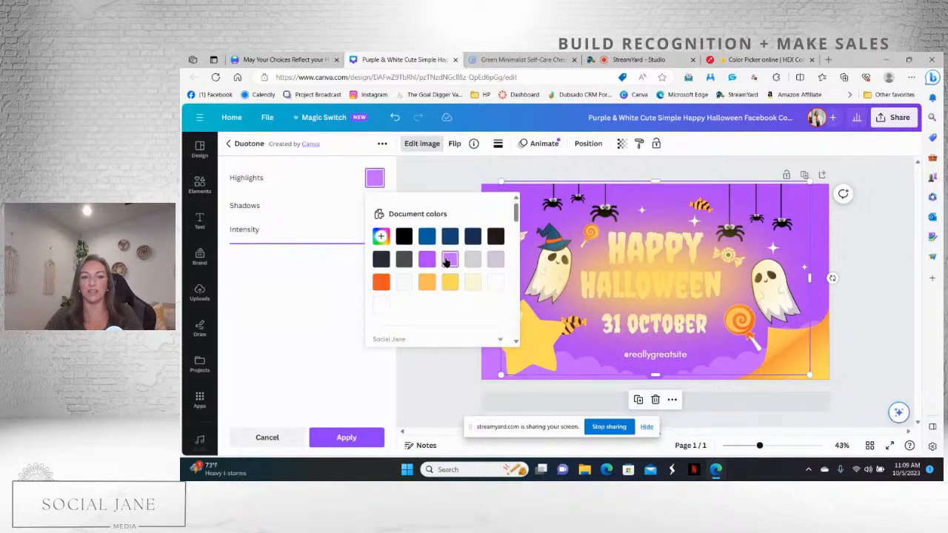
left_click(380, 283)
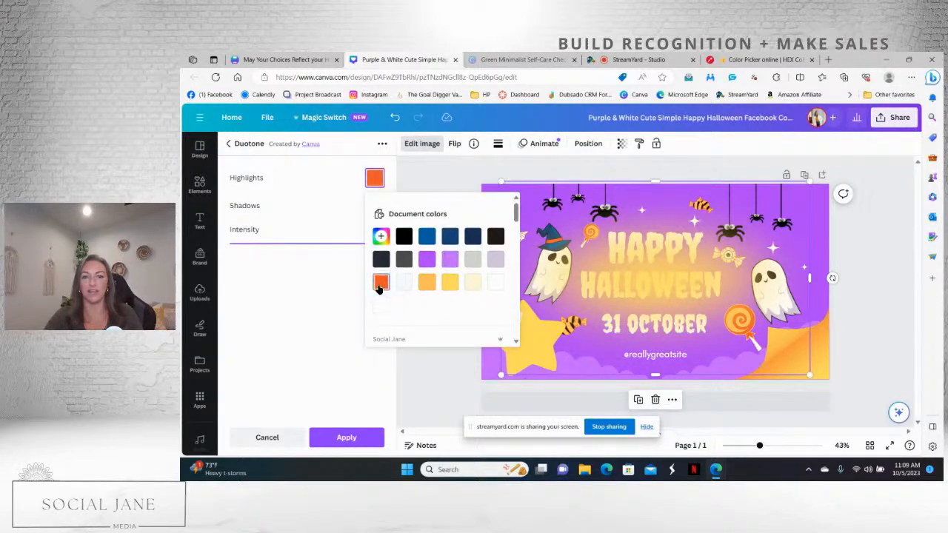
left_click(329, 175)
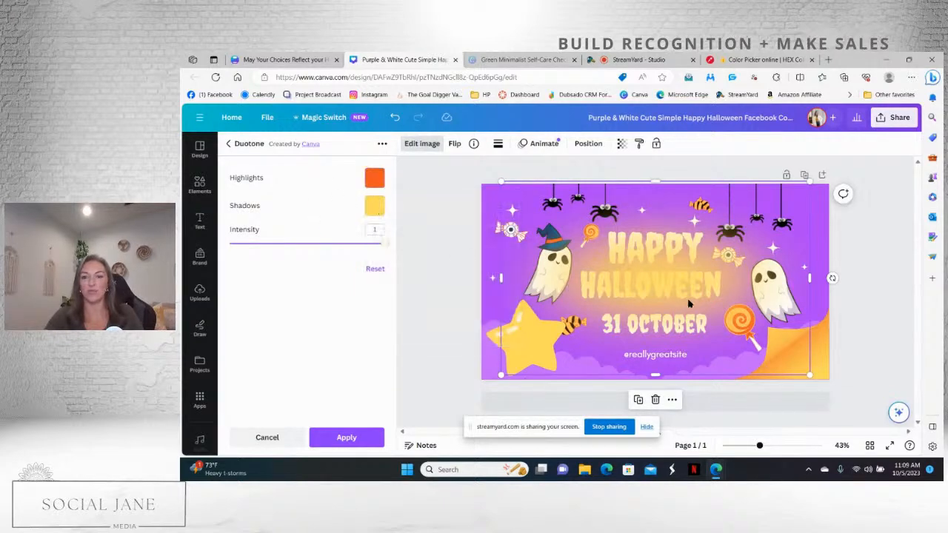
- Enlarge the yellow glow to about 1780 by 1117 px so it covers the page, and send it to the back
left_click_drag(810, 376, 881, 415)
left_click_drag(733, 346, 703, 334)
left_click(588, 143)
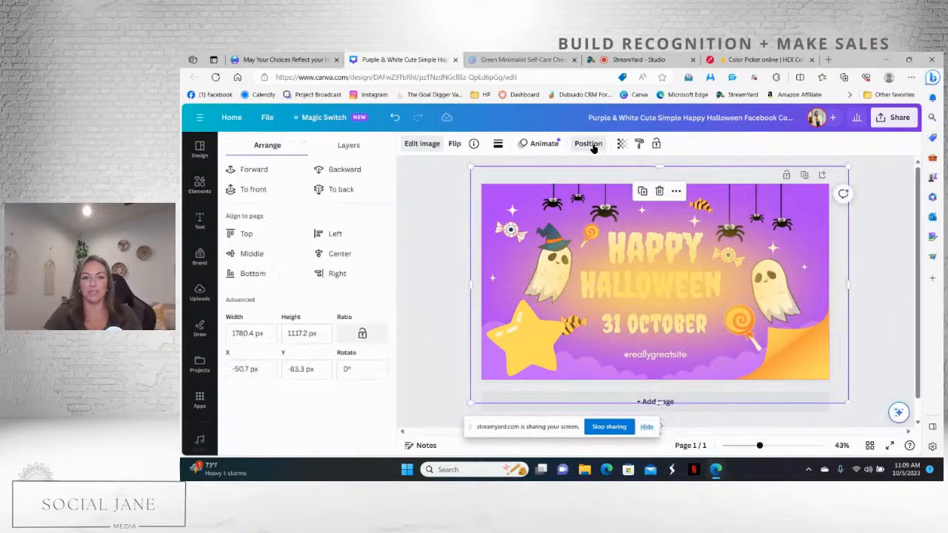
left_click(346, 176)
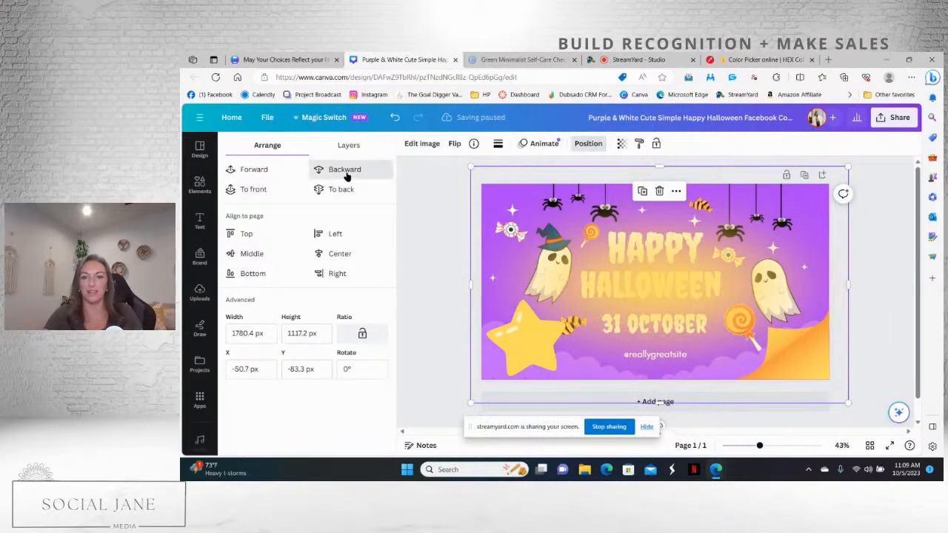
left_click(347, 177)
left_click(344, 188)
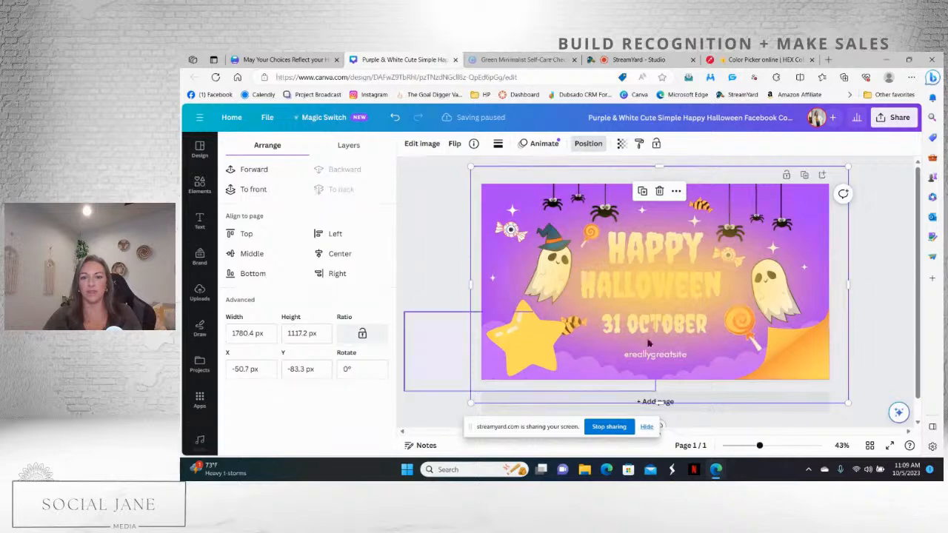
- Check the colour options of the HALLOWEEN text
left_click(672, 294)
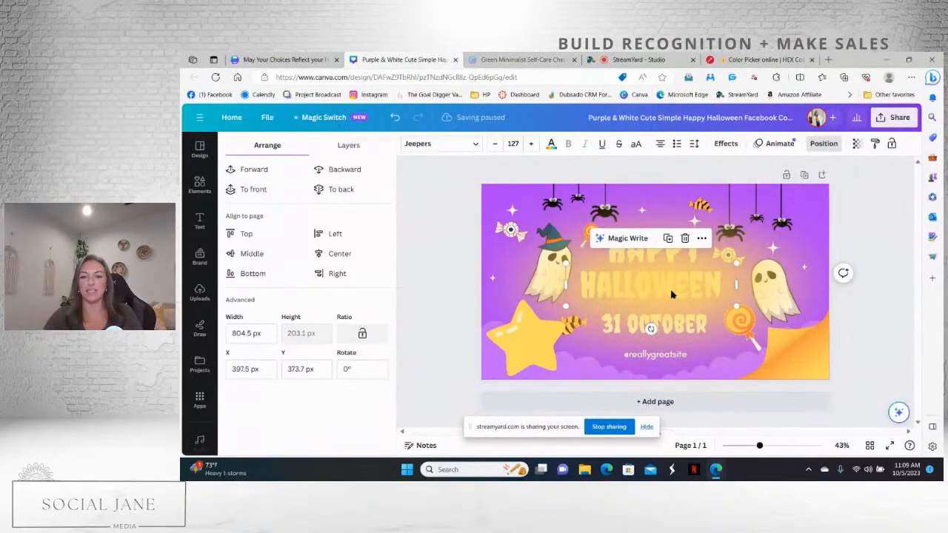
left_click(551, 144)
left_click(507, 261)
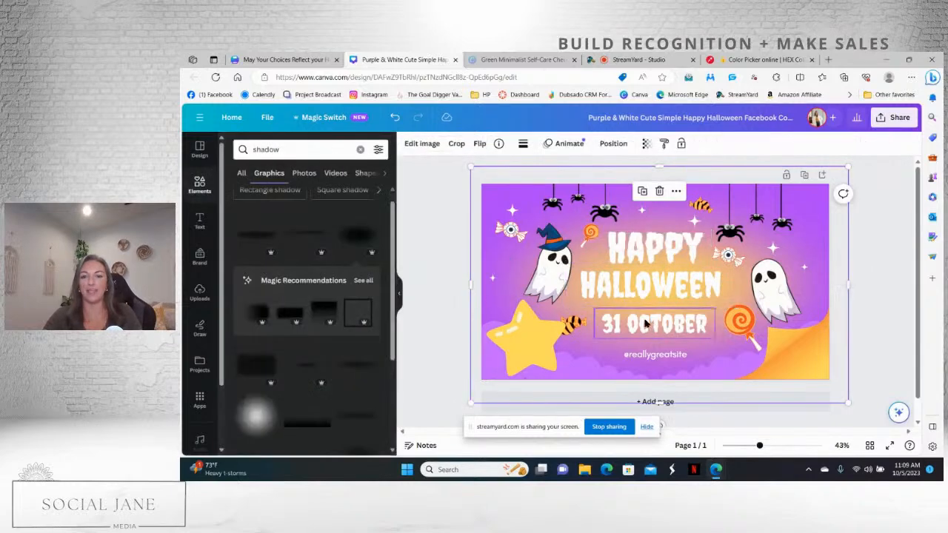
- Delete the large yellow star graphic from the Halloween design
left_click(576, 301)
left_click(556, 305)
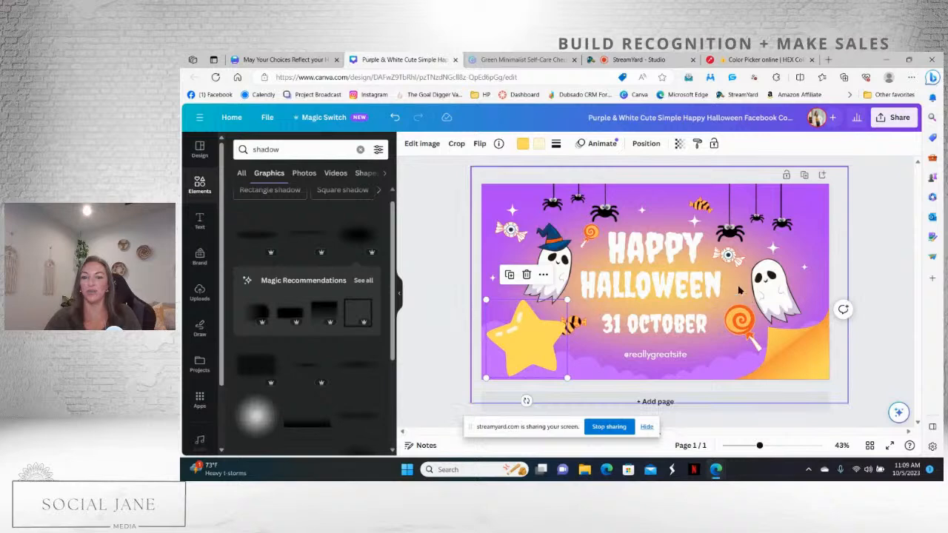
left_click(528, 276)
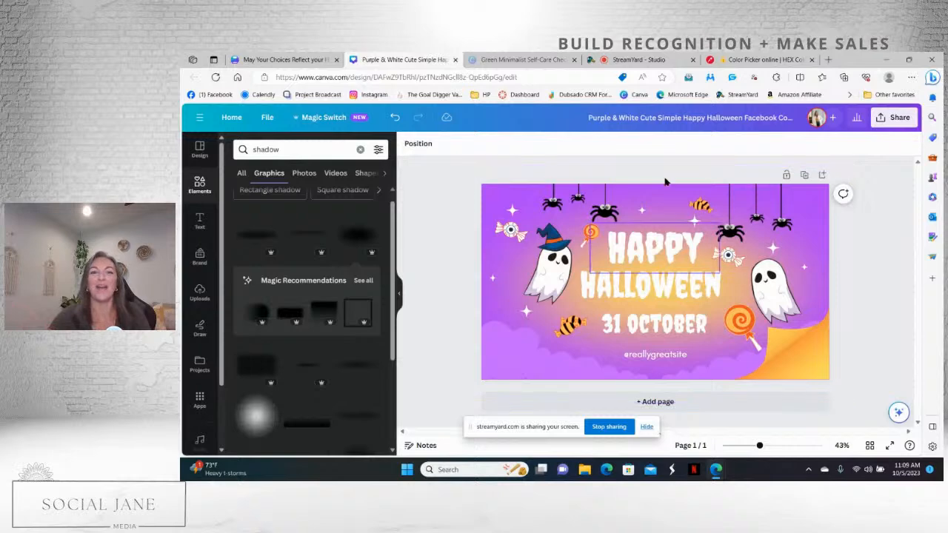
- In the Green Minimalist Self-Care Checklist design, evenly space all eight white checklist circles with Tidy up
left_click(504, 60)
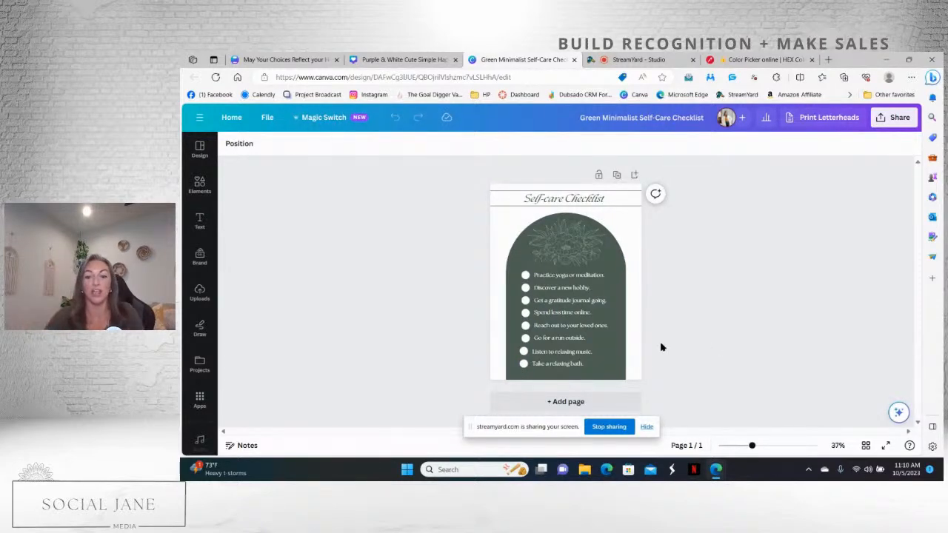
double_click(528, 277)
left_click(527, 277)
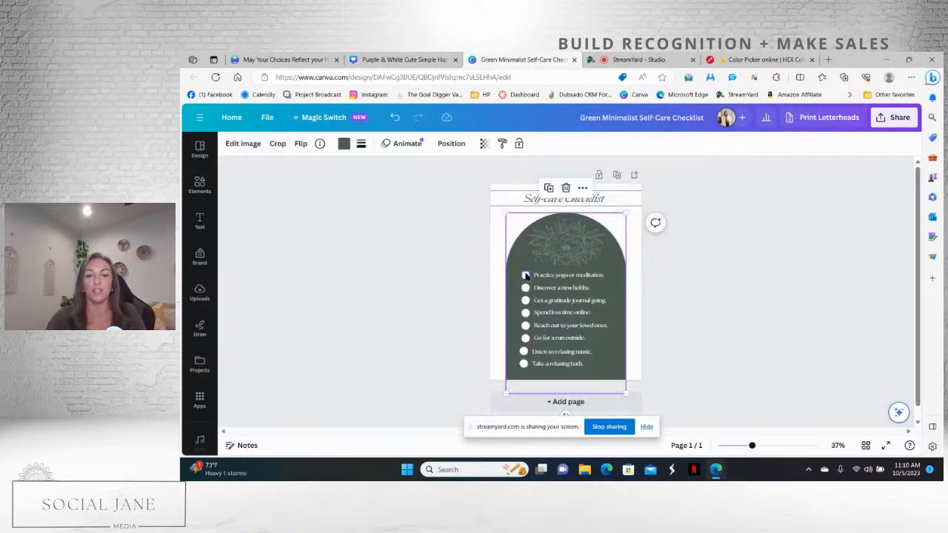
left_click(526, 276)
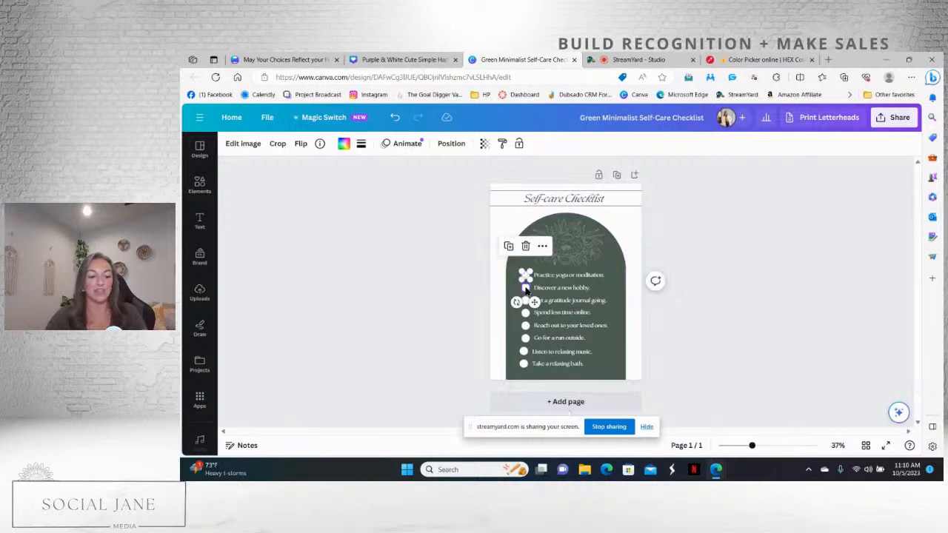
left_click(525, 288, "shift")
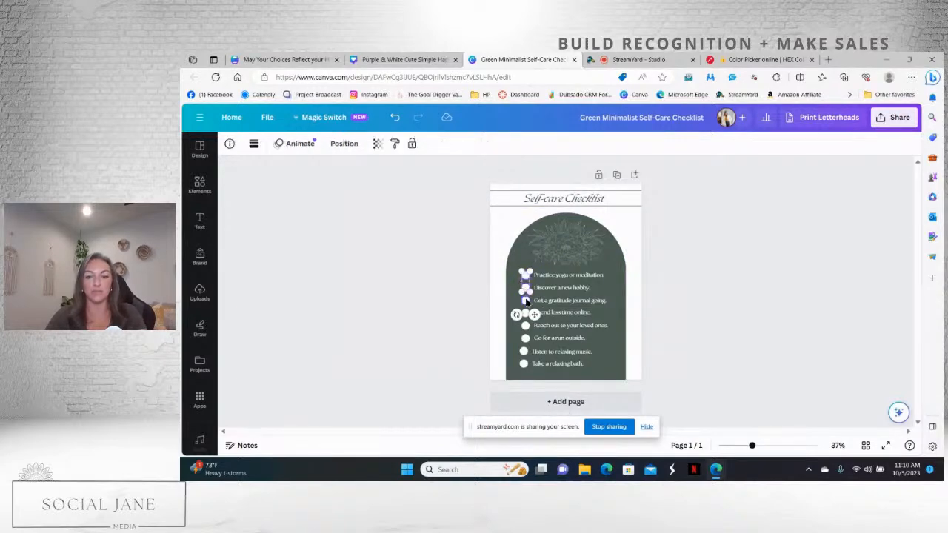
left_click(526, 301, "shift")
left_click(526, 313, "shift")
left_click(526, 326, "shift")
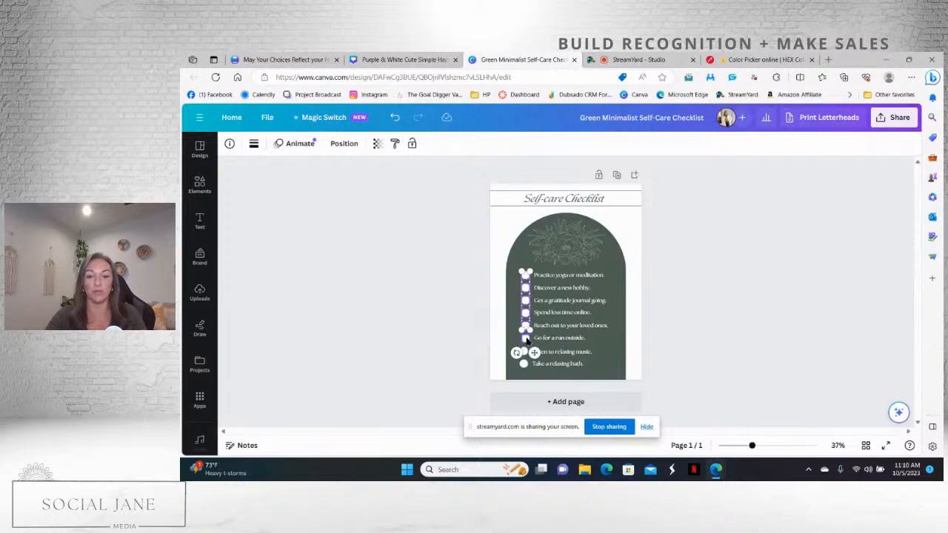
left_click(525, 338, "shift")
left_click(524, 351, "shift")
left_click(525, 365, "shift")
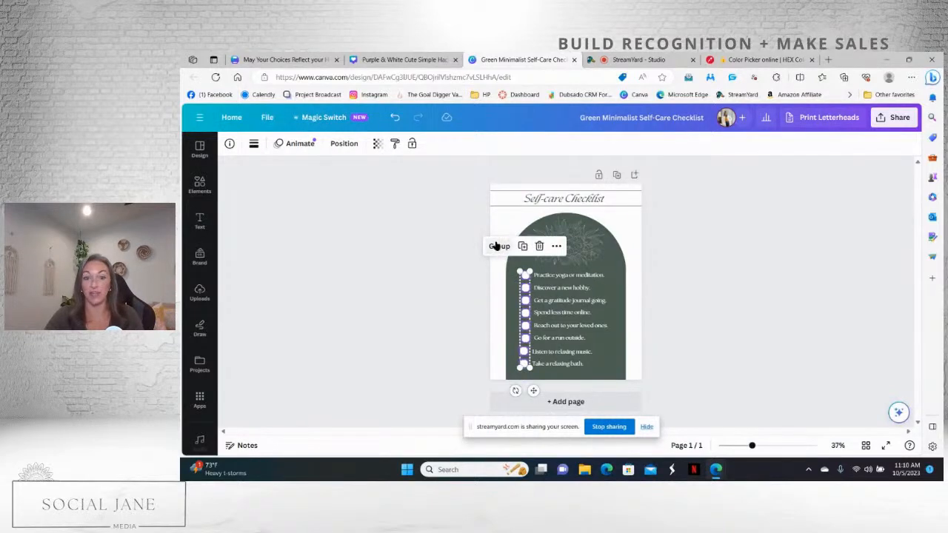
left_click(556, 246)
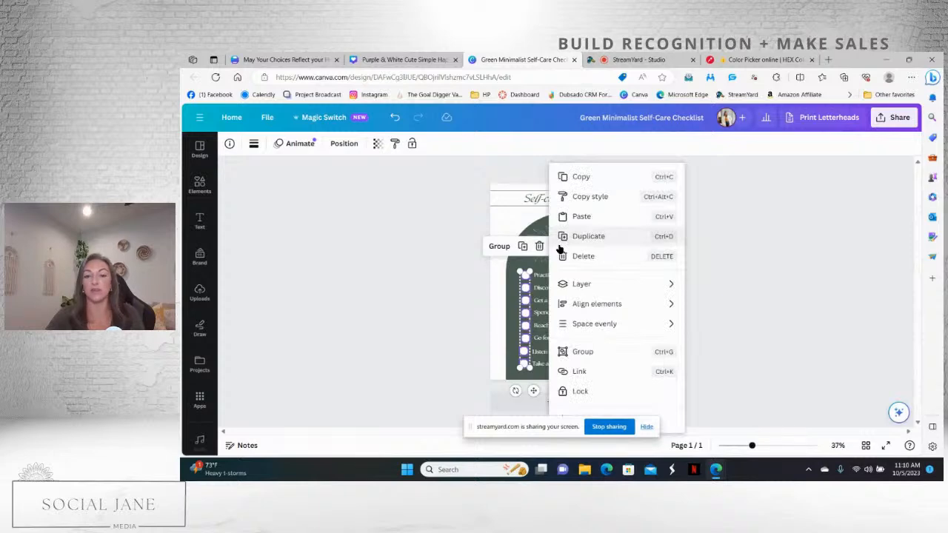
mouse_move(621, 324)
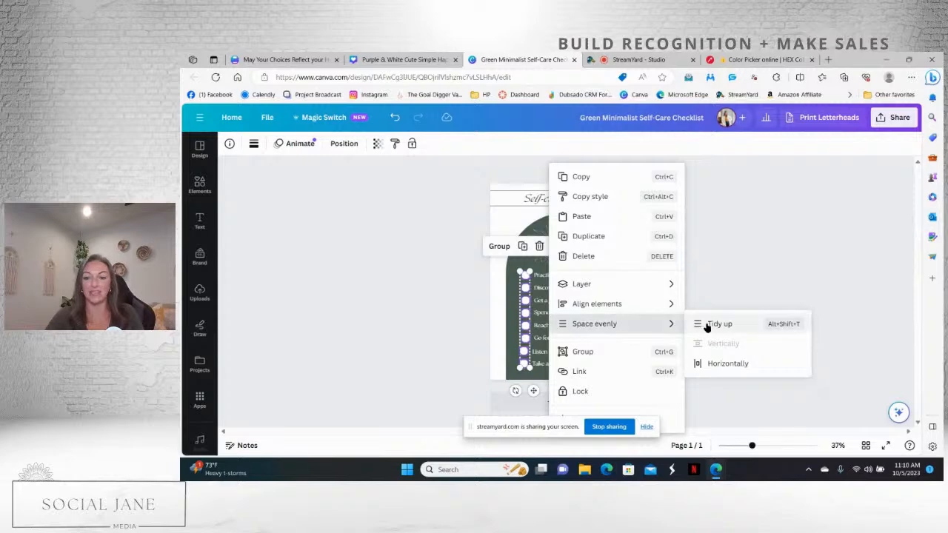
left_click(732, 327)
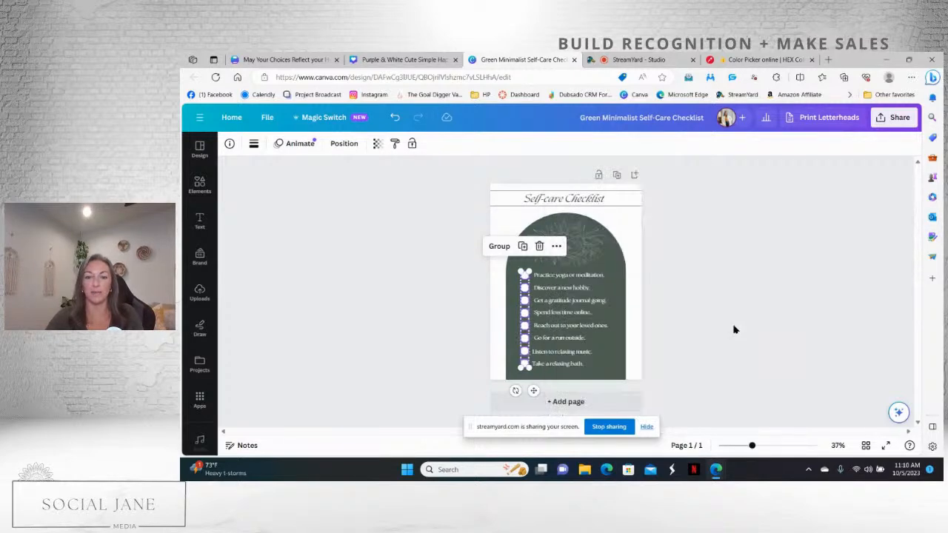
left_click(733, 329)
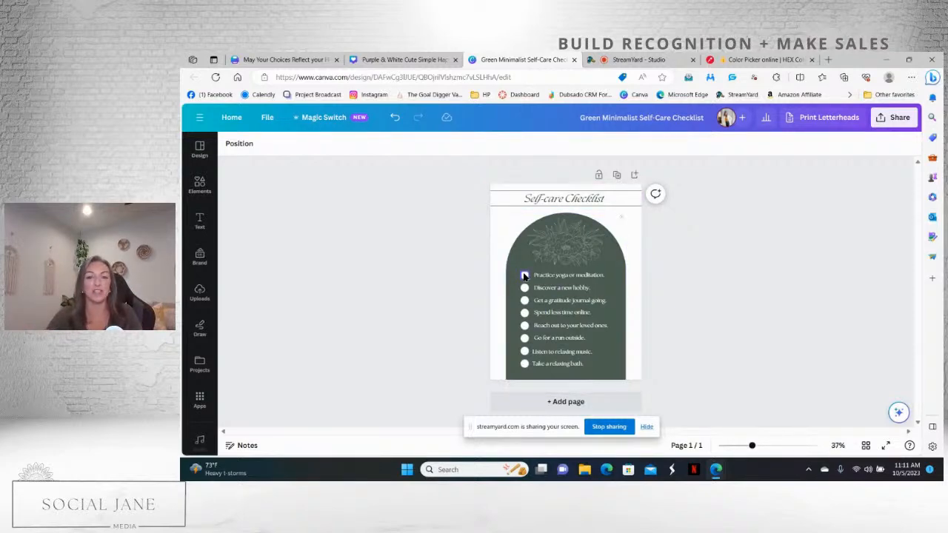
- Undo the tidy-up of the checklist circles and redo it to compare the two layouts
left_click(394, 122)
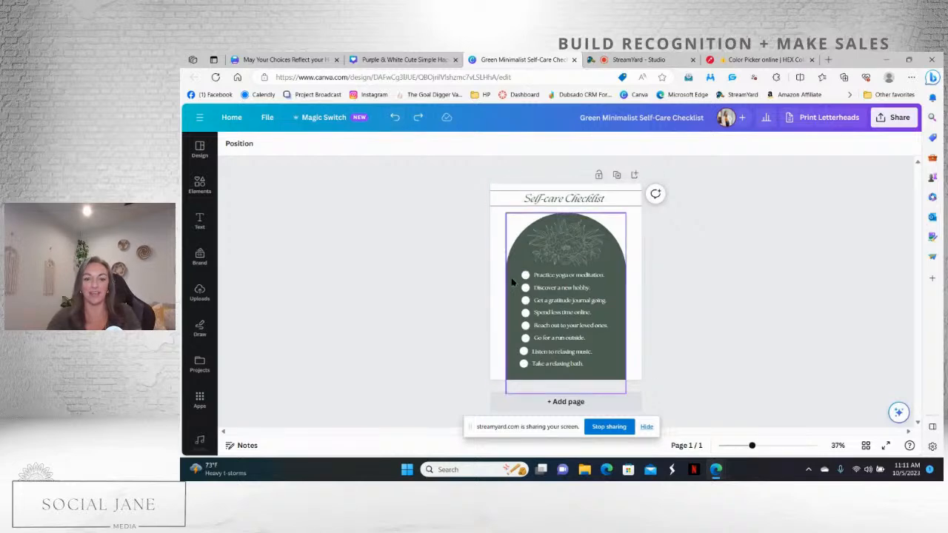
left_click(419, 118)
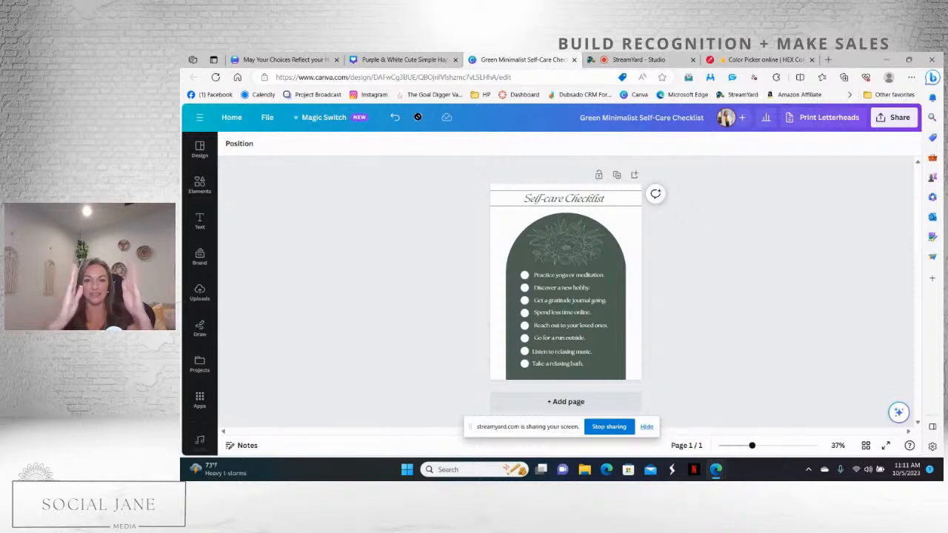
left_click(552, 277)
left_click(625, 247)
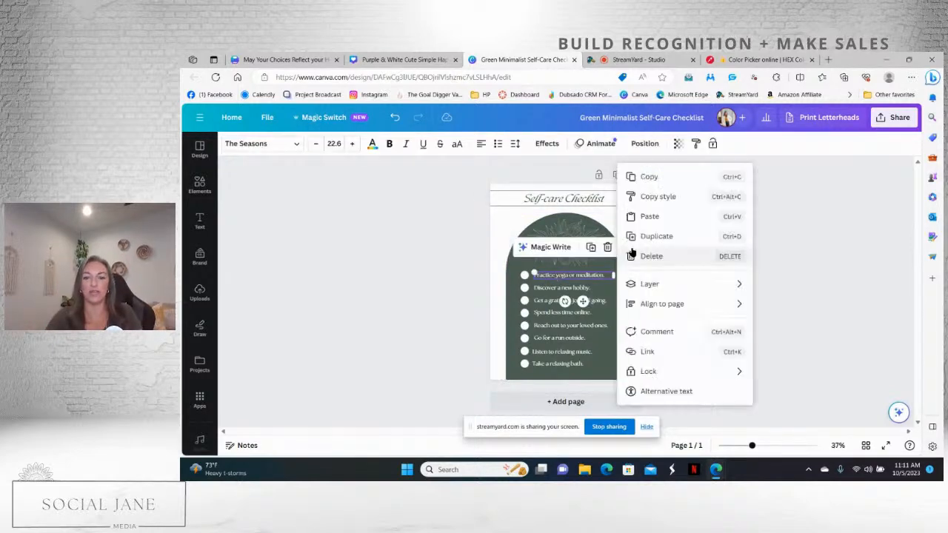
mouse_move(692, 308)
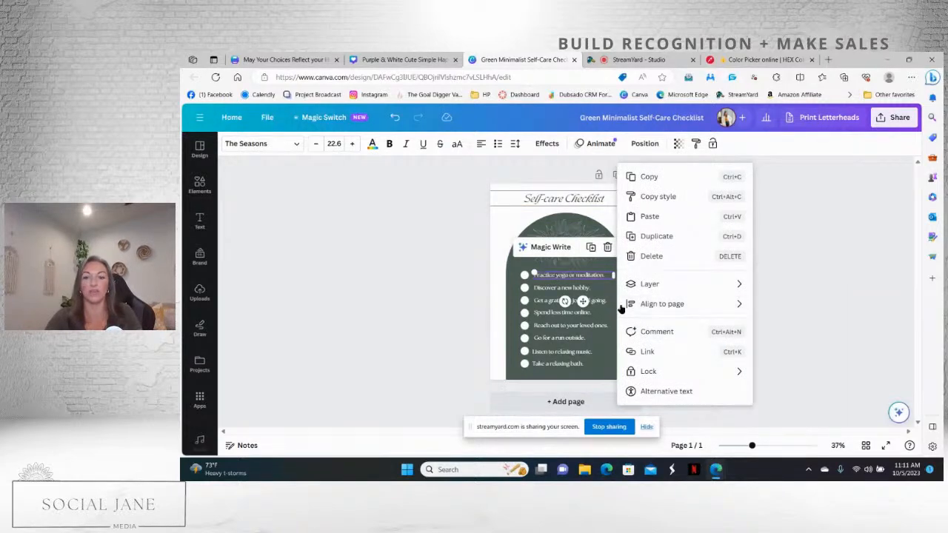
- Evenly space all eight checklist text lines, from "Practice yoga or meditation." to "Take a relaxing bath.", with Tidy up
double_click(569, 275)
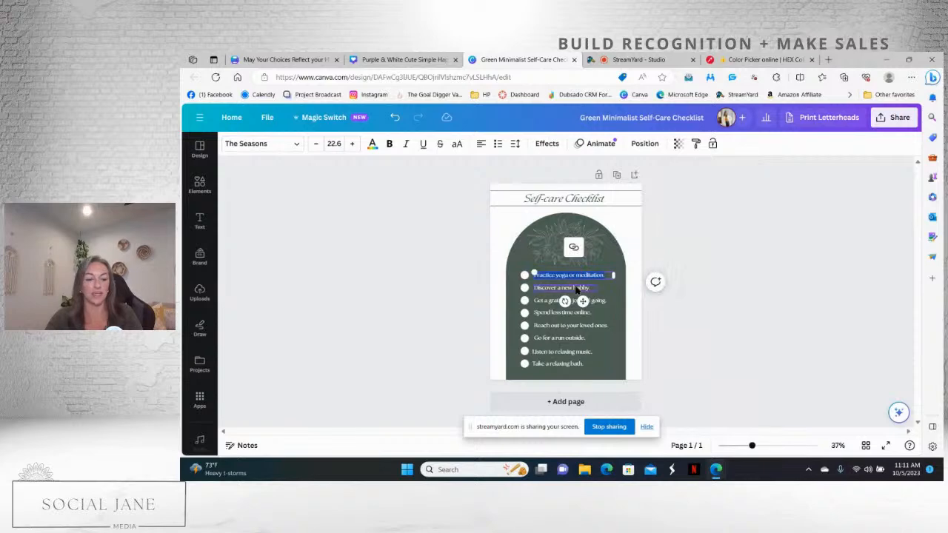
left_click(577, 290, "shift")
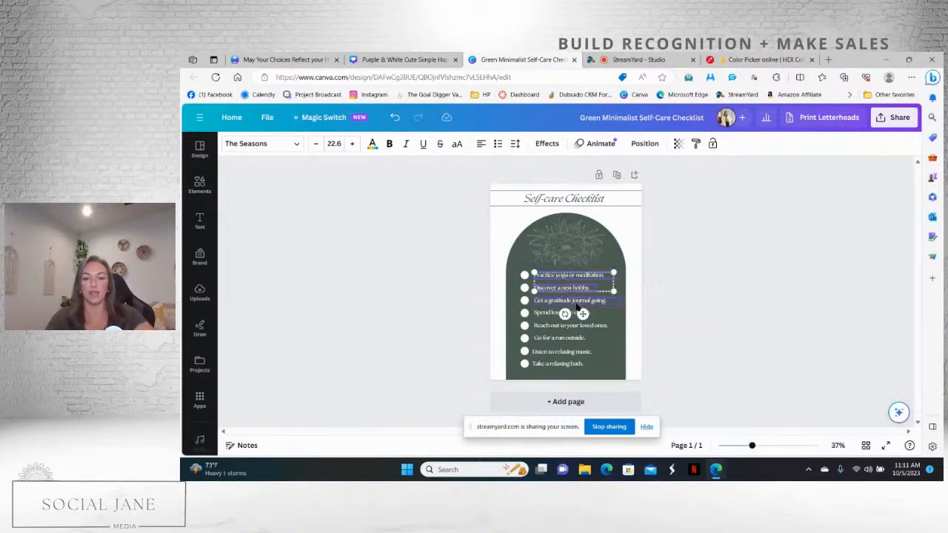
left_click(576, 300, "shift")
left_click(577, 313, "shift")
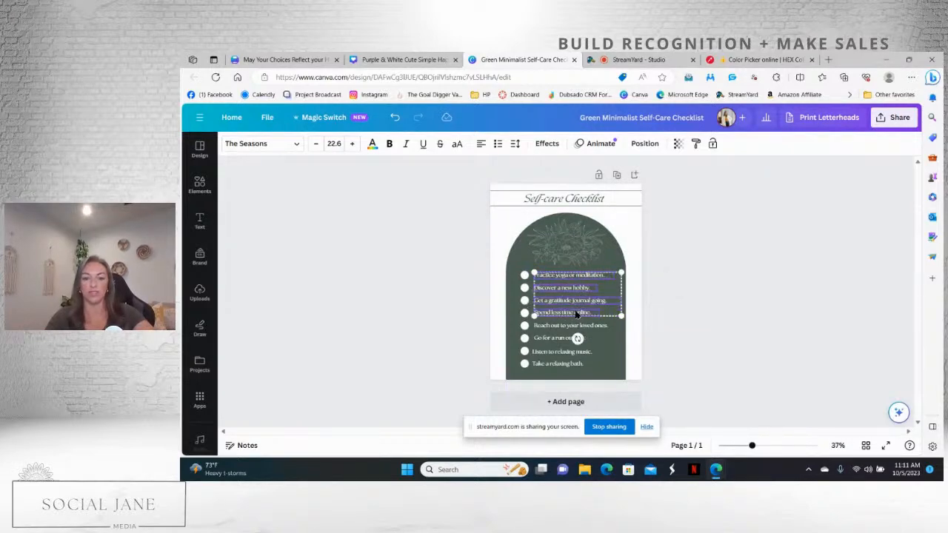
left_click(575, 327, "shift")
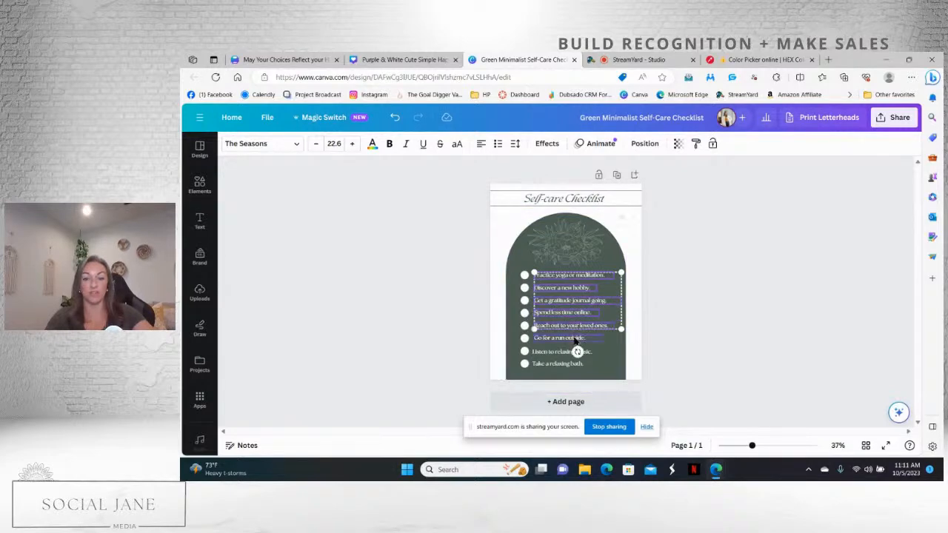
left_click(574, 338, "shift")
left_click(575, 352, "shift")
left_click(575, 364, "shift")
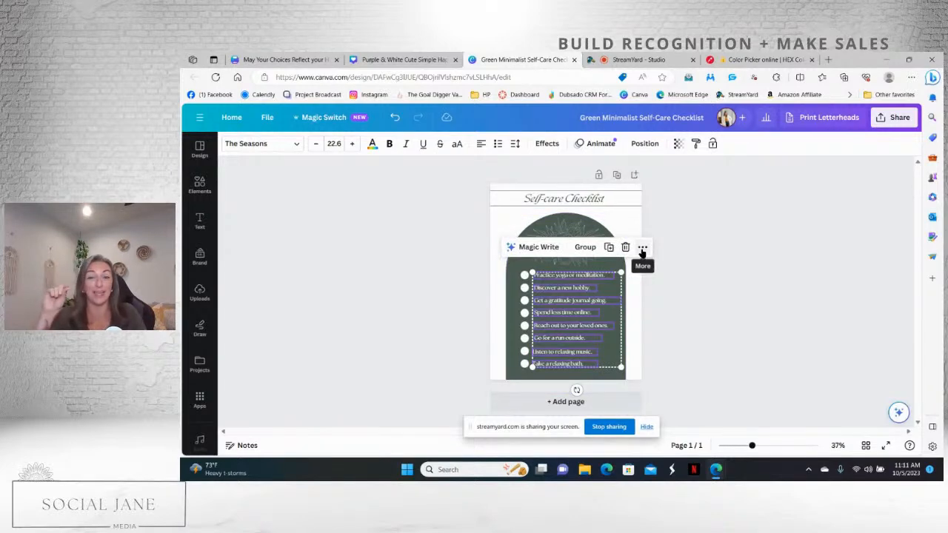
left_click(642, 248)
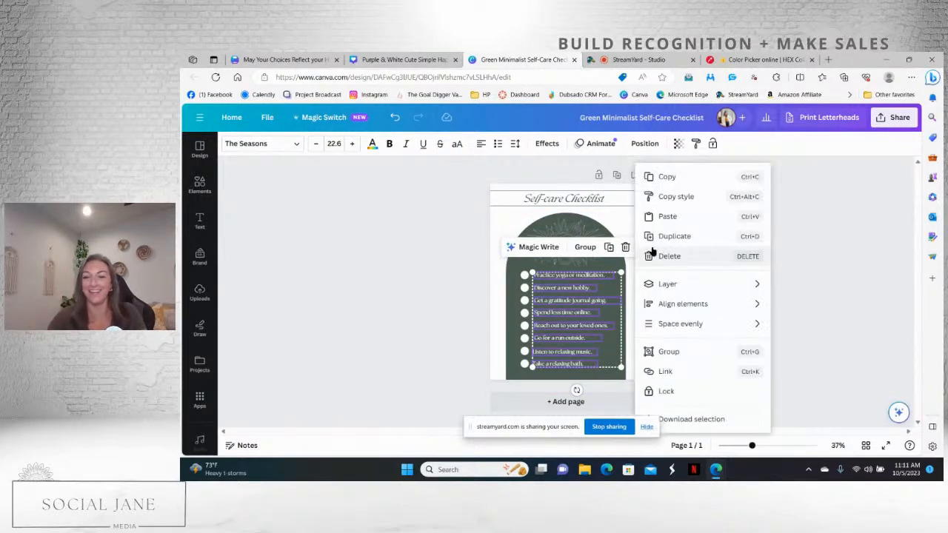
mouse_move(744, 324)
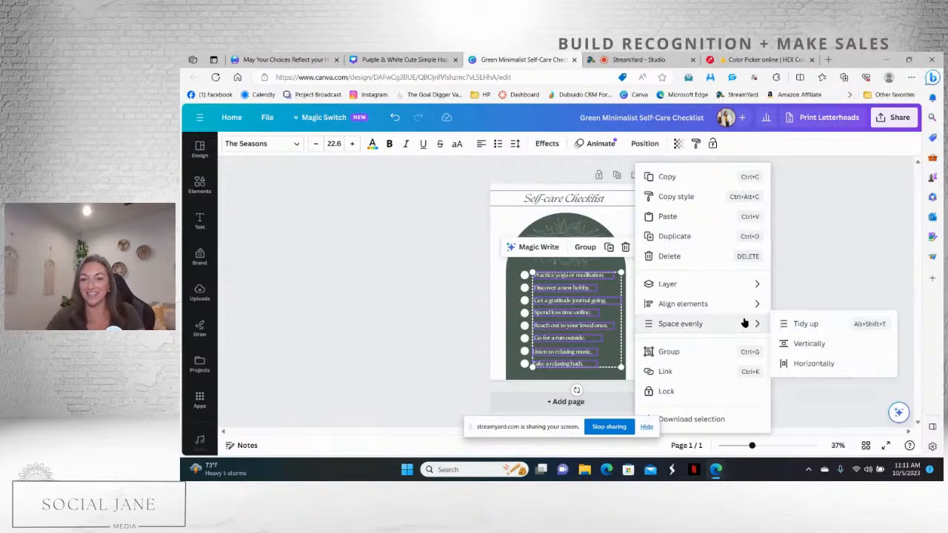
left_click(800, 325)
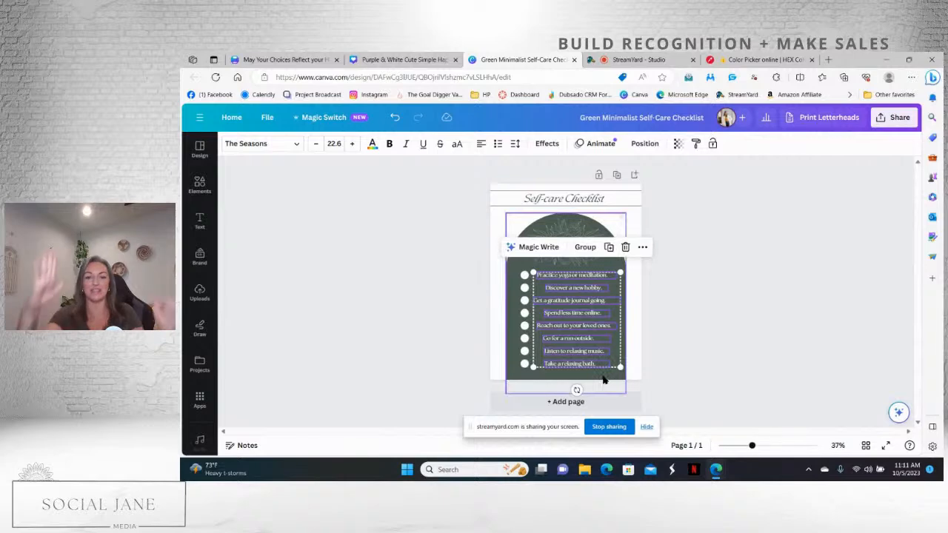
- Align the eight selected checklist text lines to the left, and deselect them
left_click(643, 249)
mouse_move(725, 323)
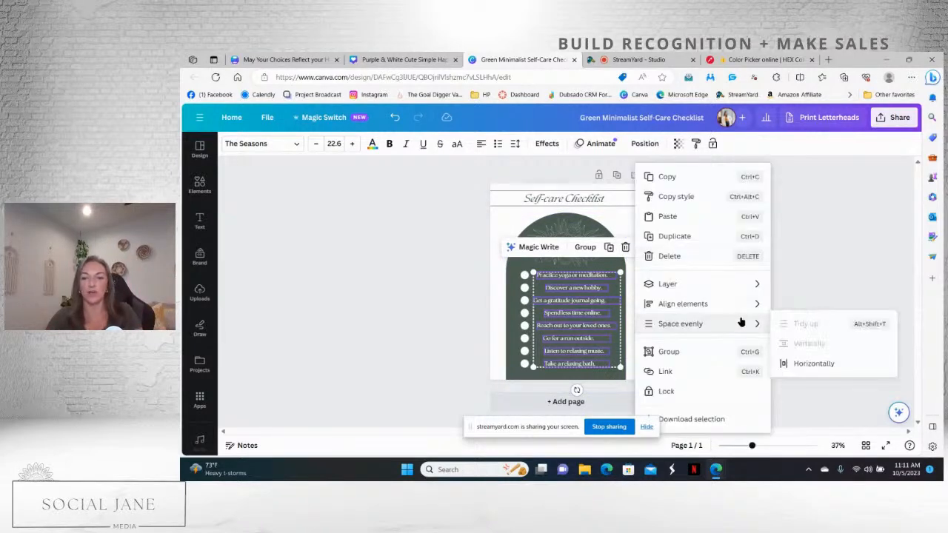
mouse_move(743, 307)
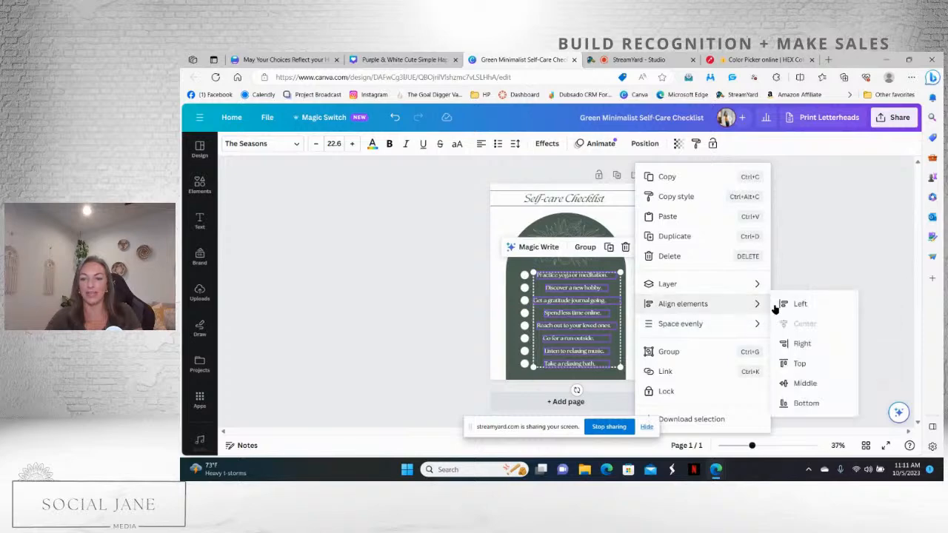
left_click(801, 305)
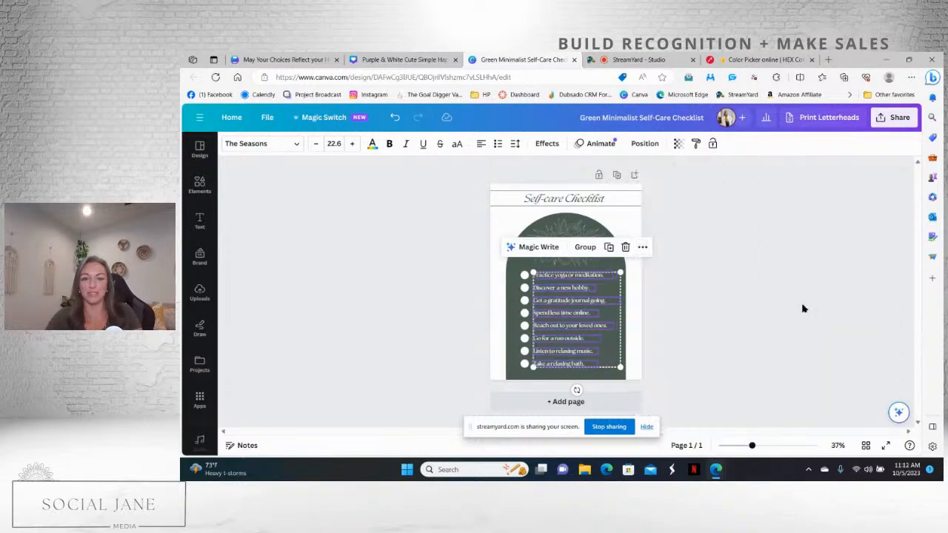
left_click(677, 378)
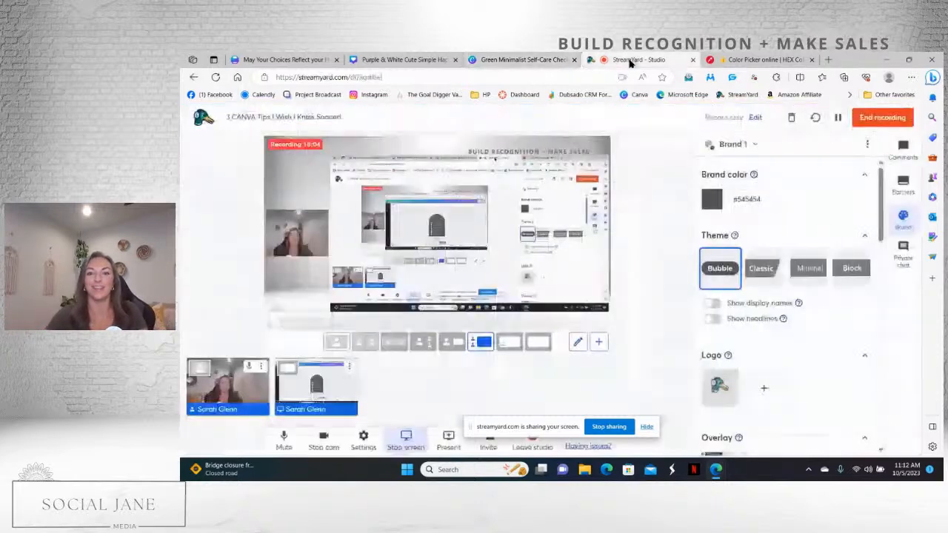
- Switch to the StreamYard studio and take the shared screen off the stage
left_click(629, 61)
left_click(327, 393)
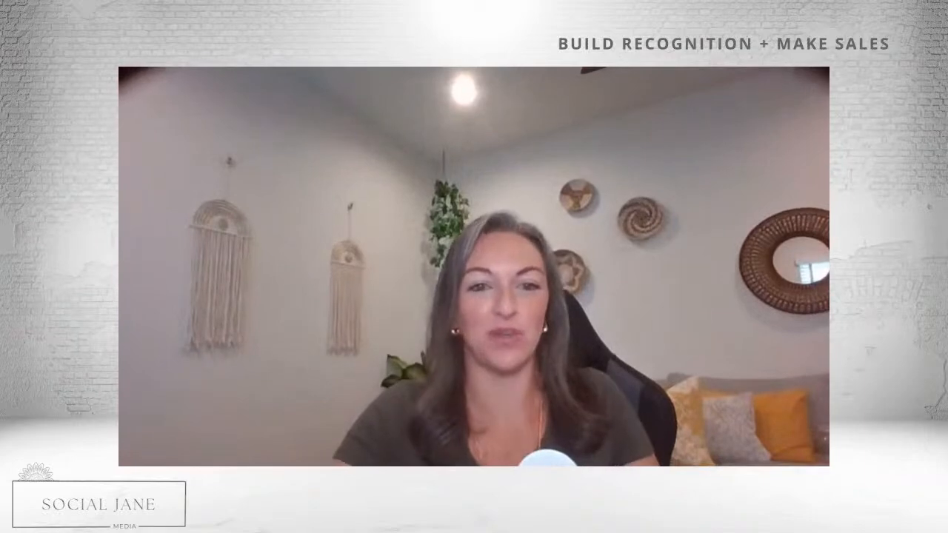